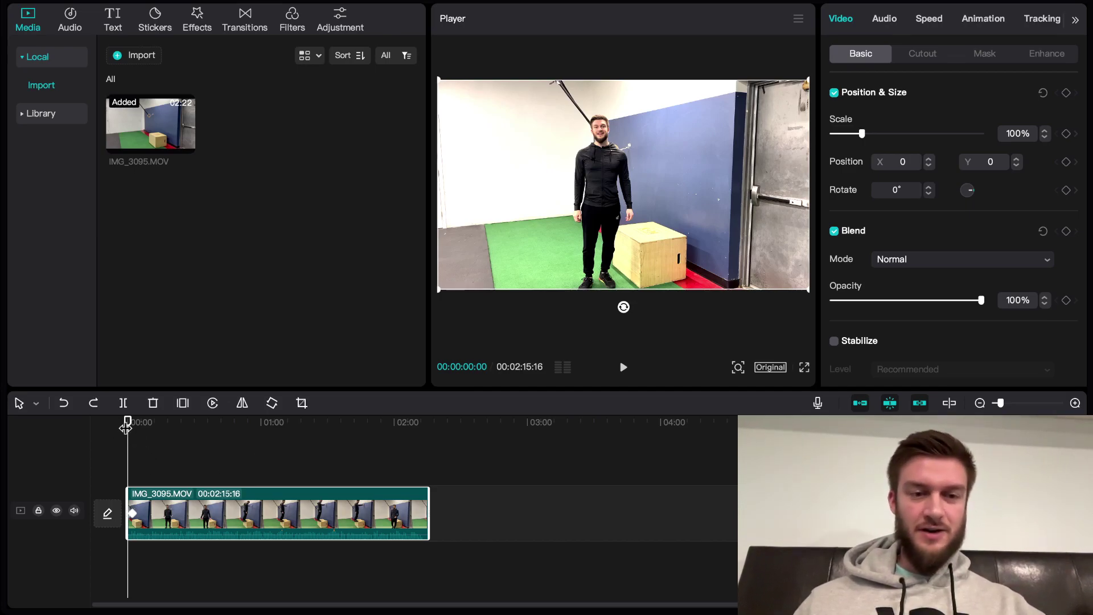
Generate English auto-captions from the clip's speech and give them the yellow preset style
drag(124, 427, 115, 454)
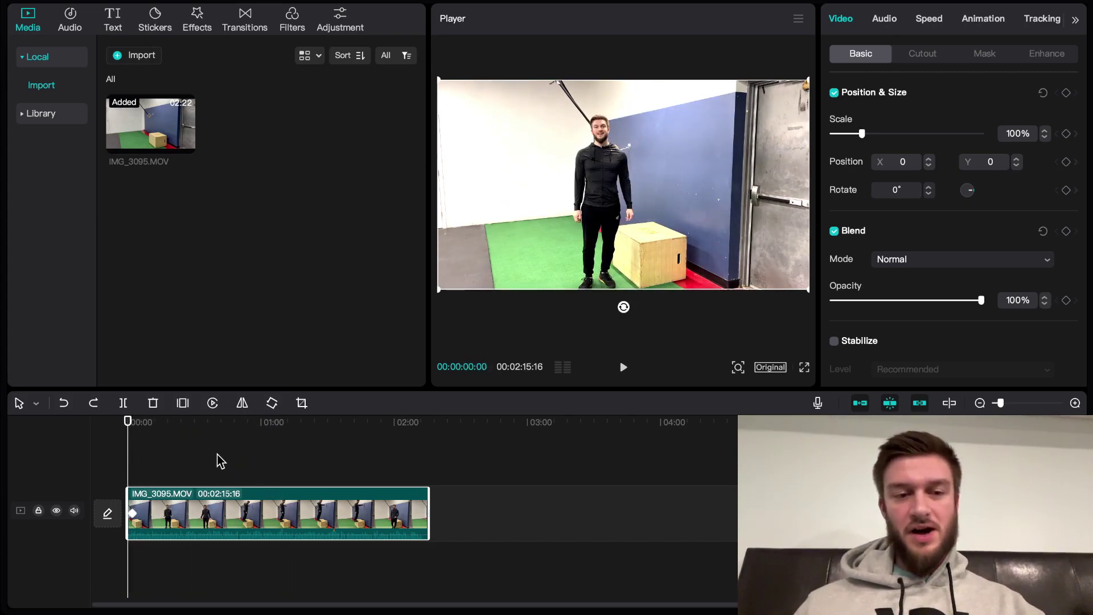
scroll(216, 459, up, 3)
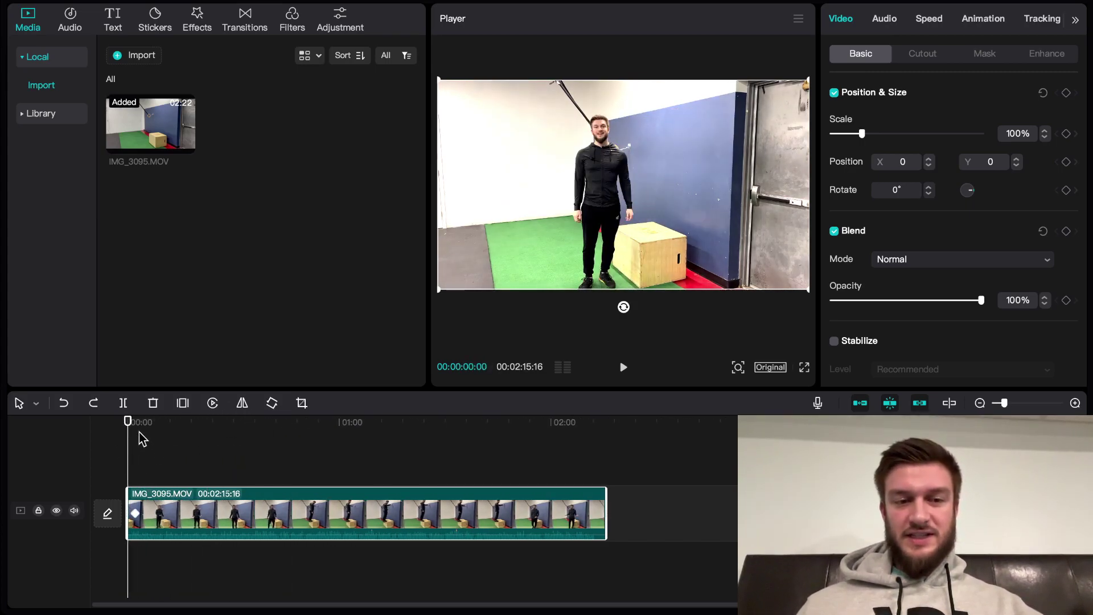
click(100, 23)
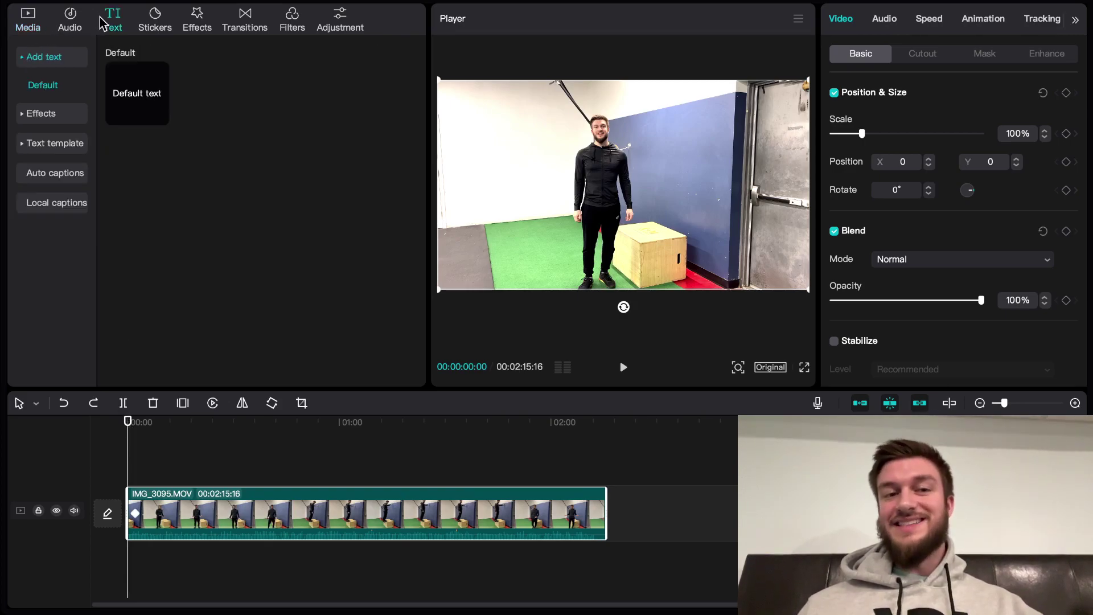
click(42, 176)
click(255, 292)
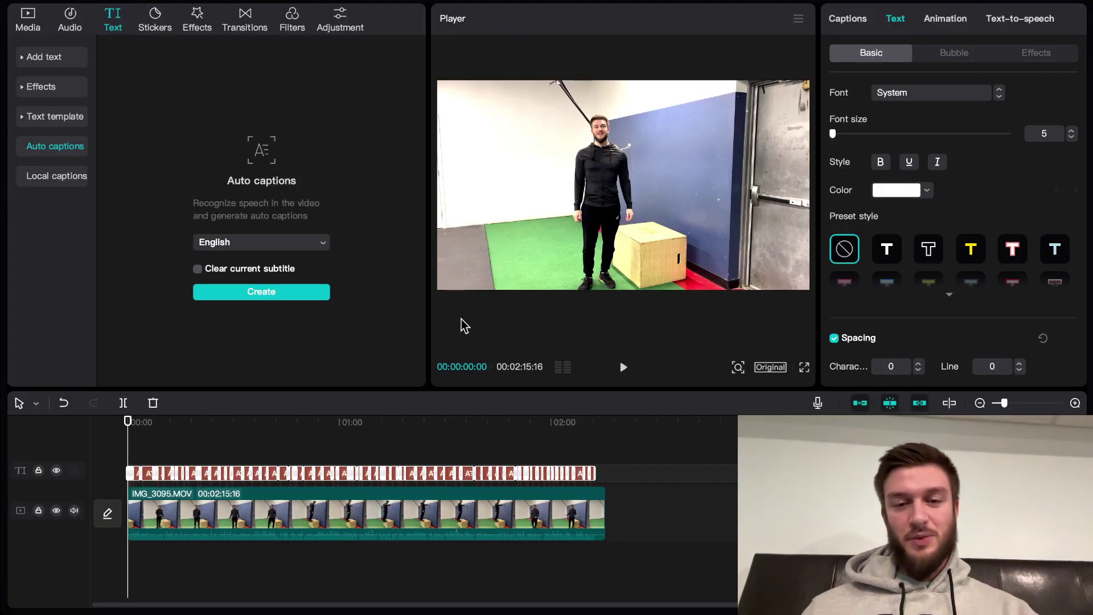
click(970, 251)
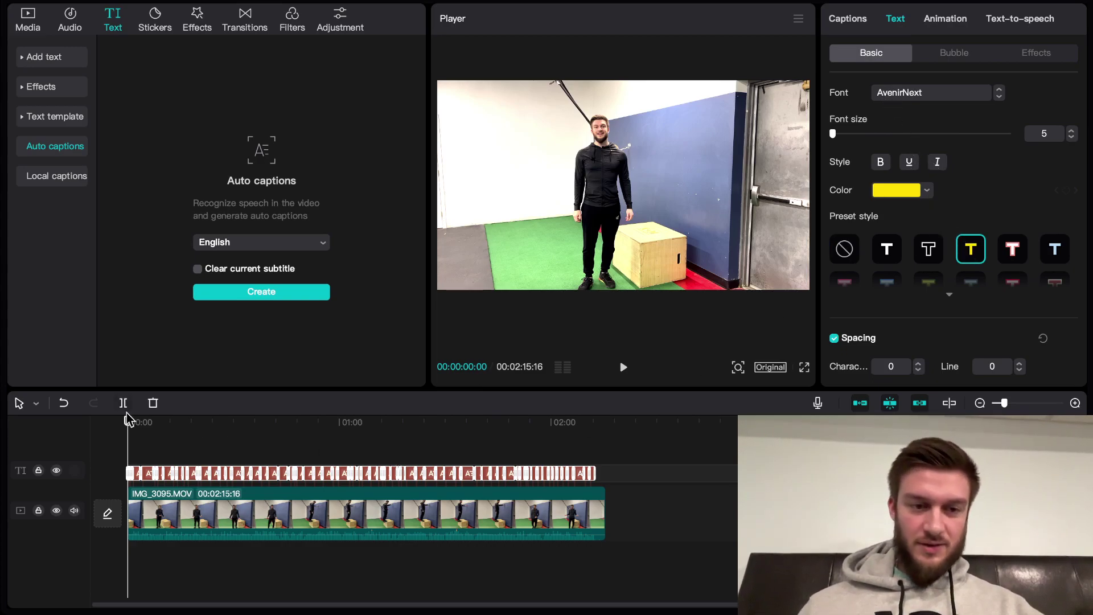
Compare the white preset, keep the yellow captions, and drag them down to the frame's bottom edge
drag(128, 424, 147, 428)
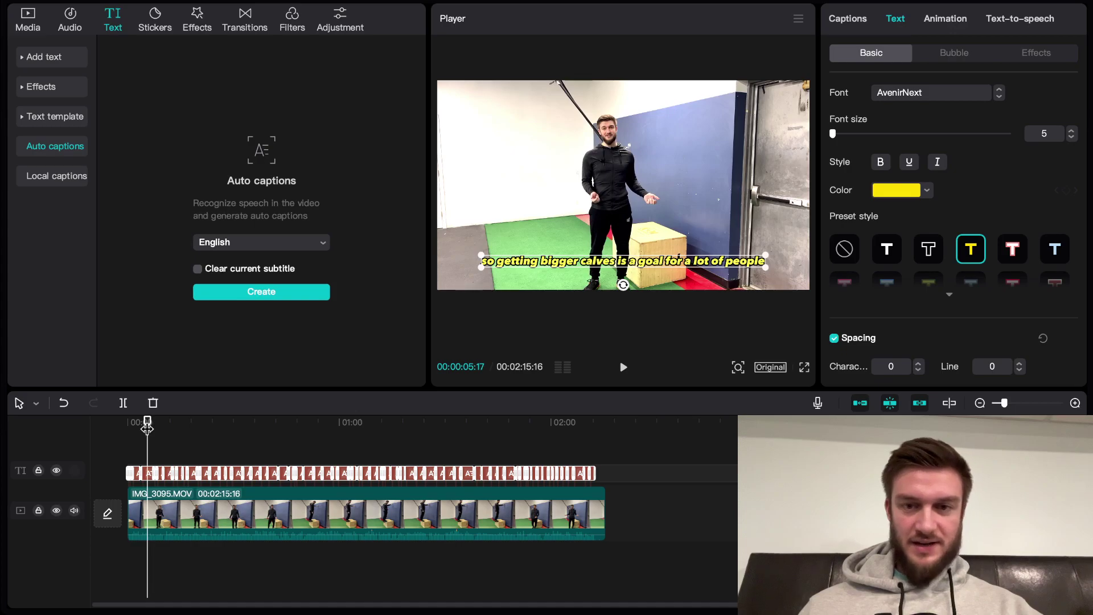
click(890, 255)
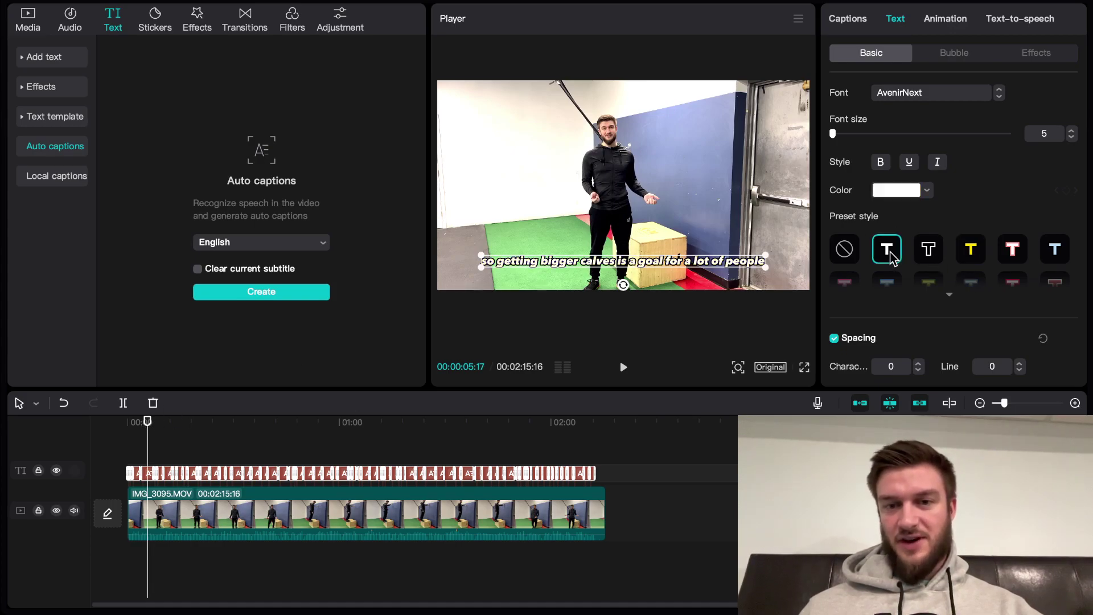
click(975, 250)
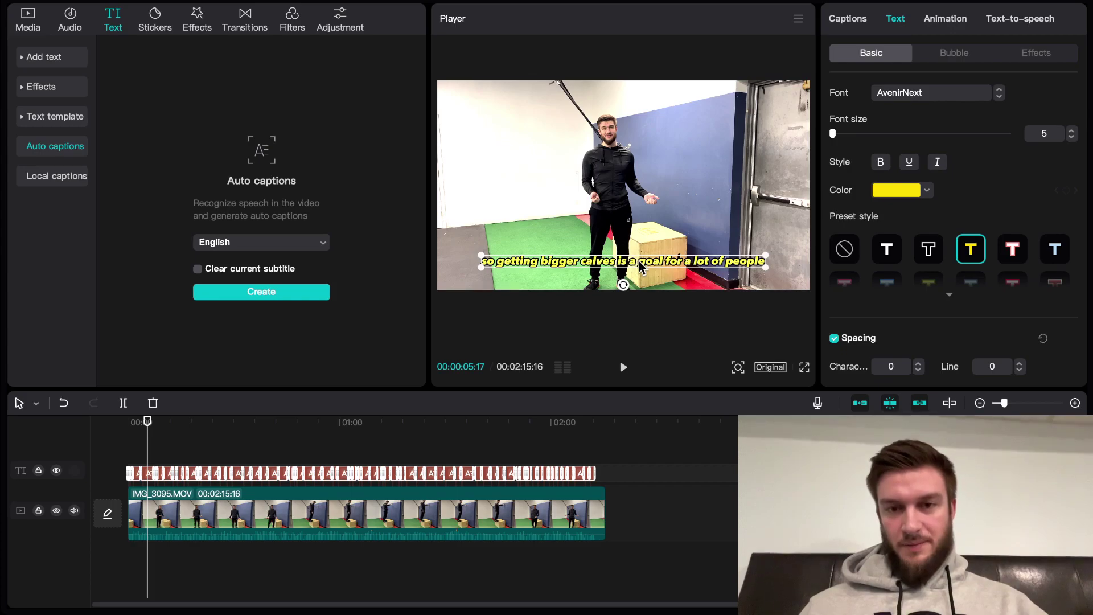
mouse_move(642, 266)
mouse_down()
mouse_move(642, 287)
mouse_move(641, 101)
mouse_move(640, 284)
mouse_up()
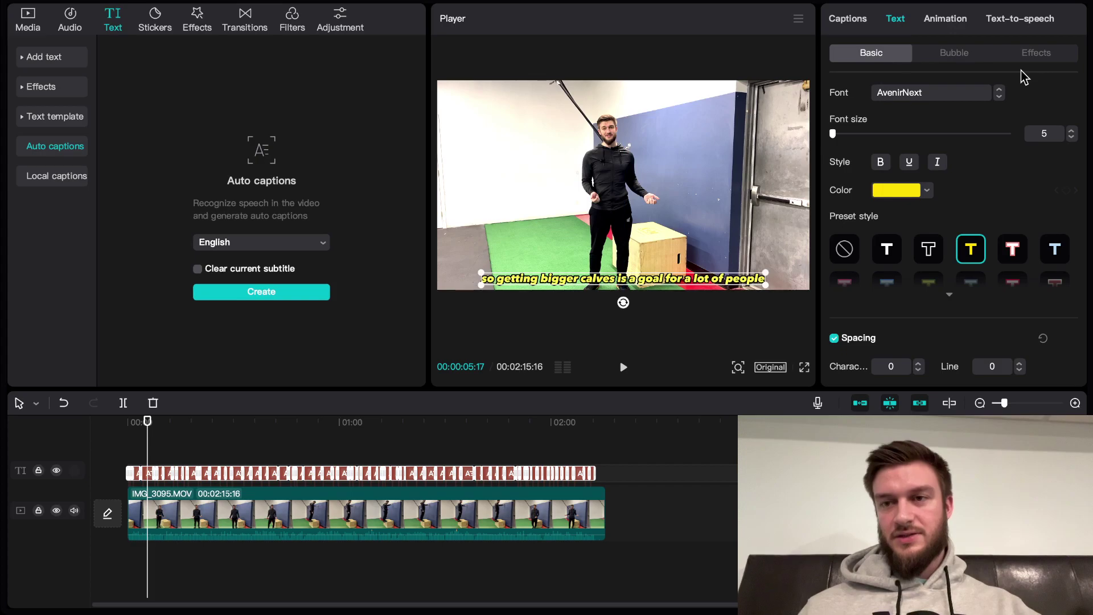
Give the captions the Type 1 in-animation after browsing the text effect styles
click(1034, 56)
scroll(934, 267, down, 5)
scroll(928, 250, up, 5)
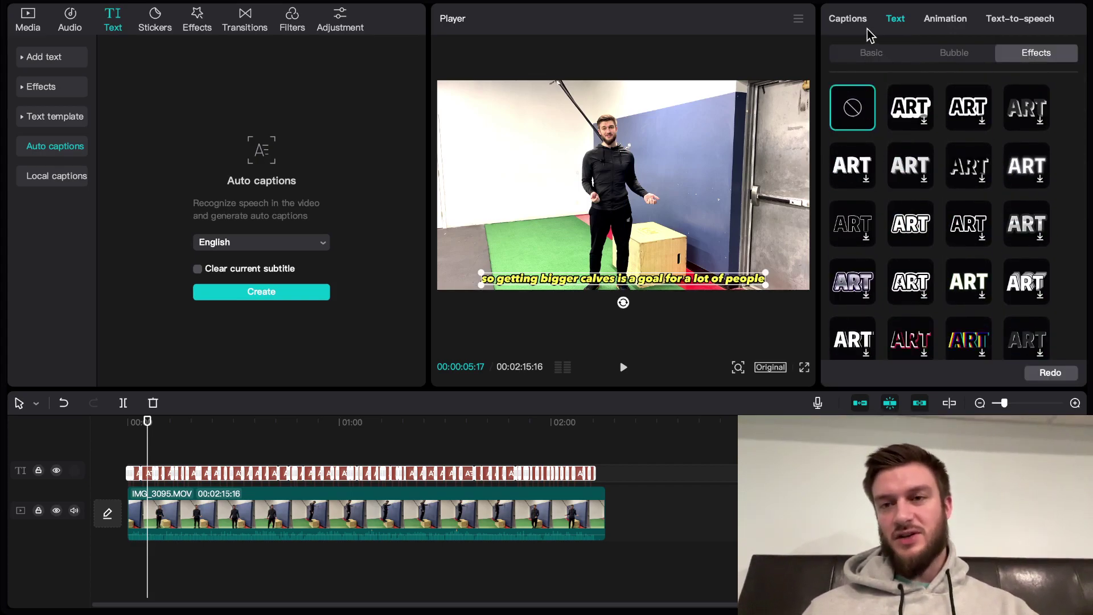
click(950, 16)
click(956, 199)
click(623, 367)
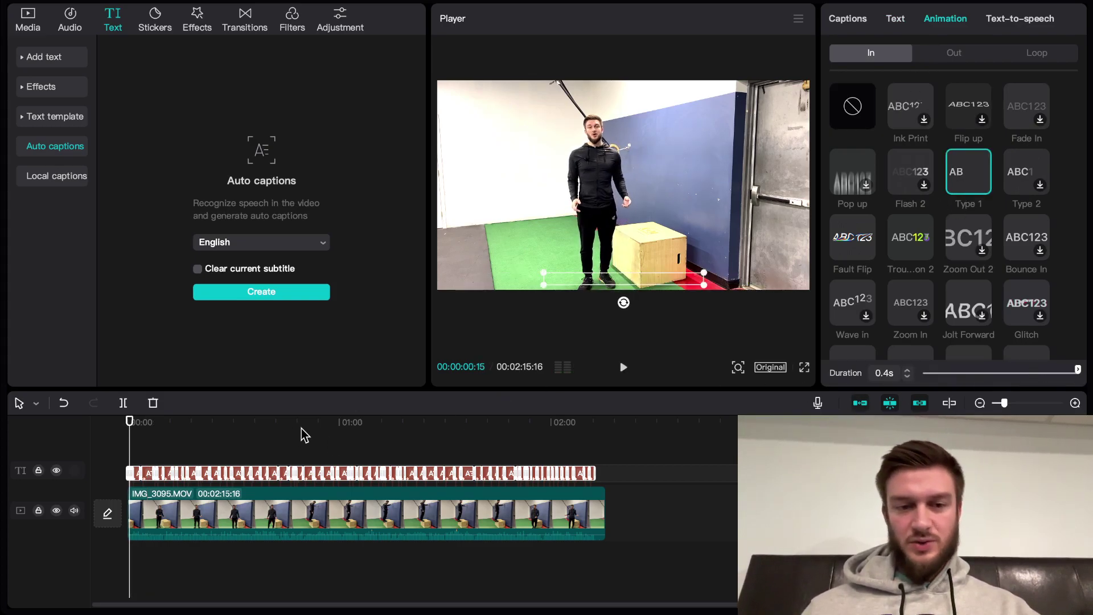
Trim the end of clip IMG_3095.MOV from 00:02:15:16 to 00:02:12:10
click(273, 440)
drag(276, 422, 585, 413)
drag(607, 519, 595, 512)
Mute the clip's original audio and play the edit from the start
click(75, 512)
click(134, 426)
key(space)
key(space)
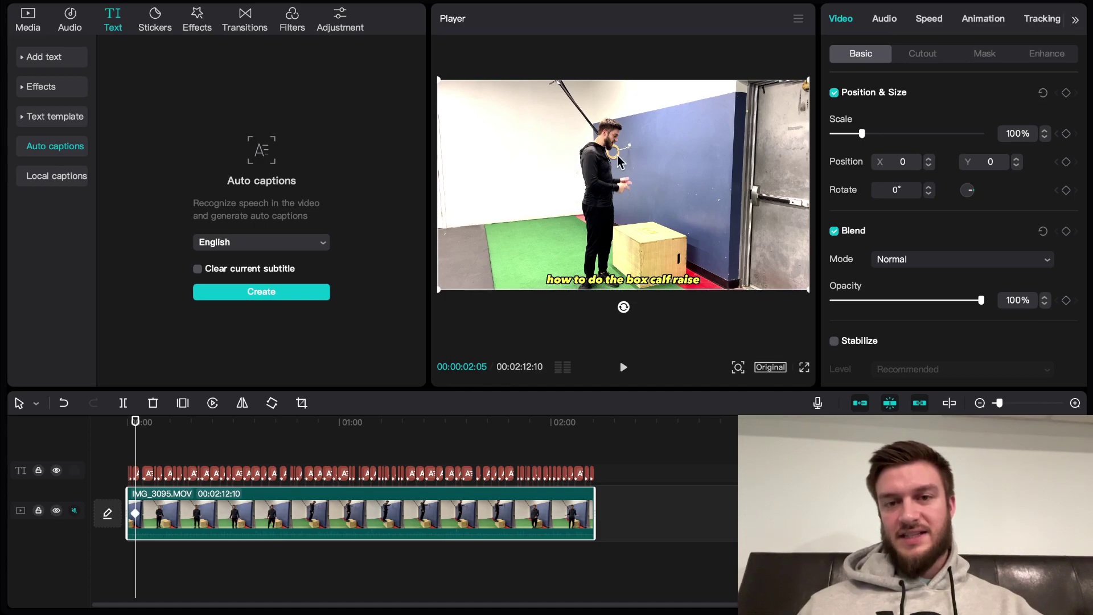
Add a Default text clip and change its text to 'Box Calf Raise'
click(70, 55)
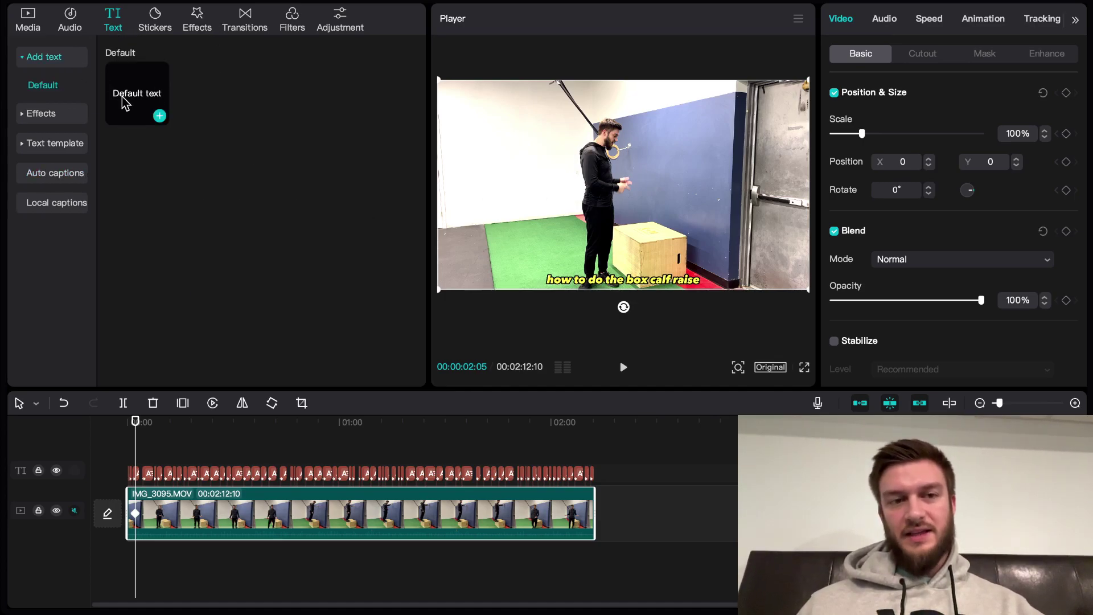
click(161, 116)
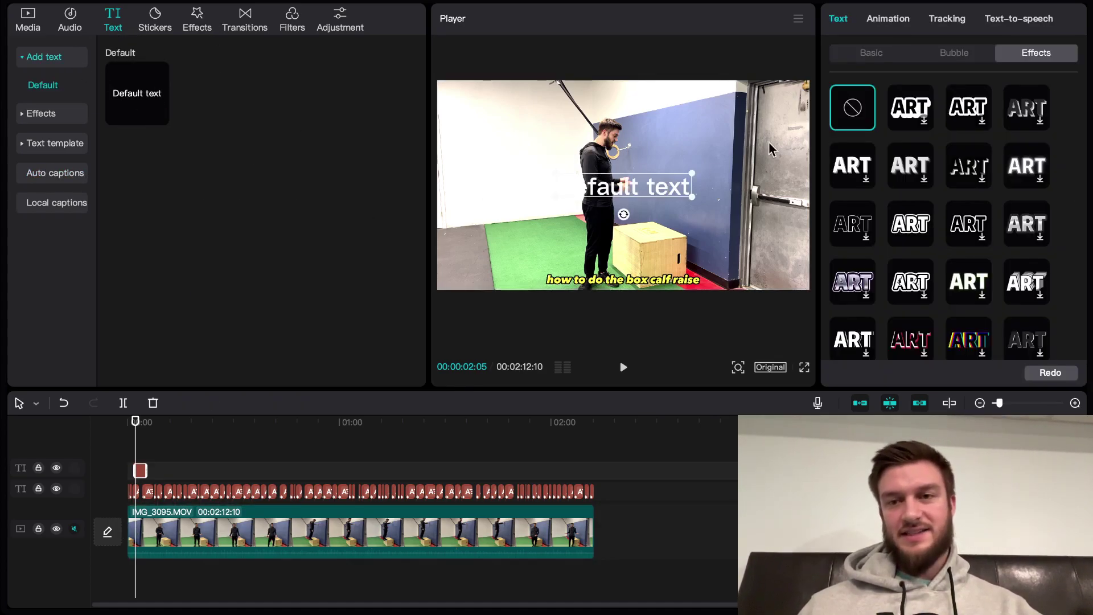
click(887, 54)
click(901, 112)
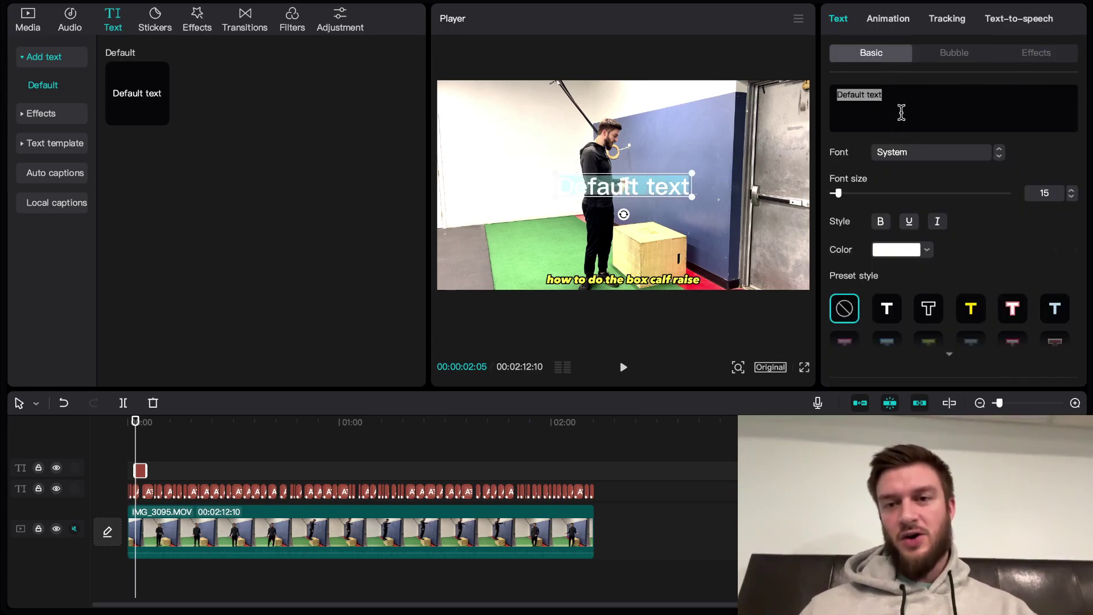
text(Box Ca)
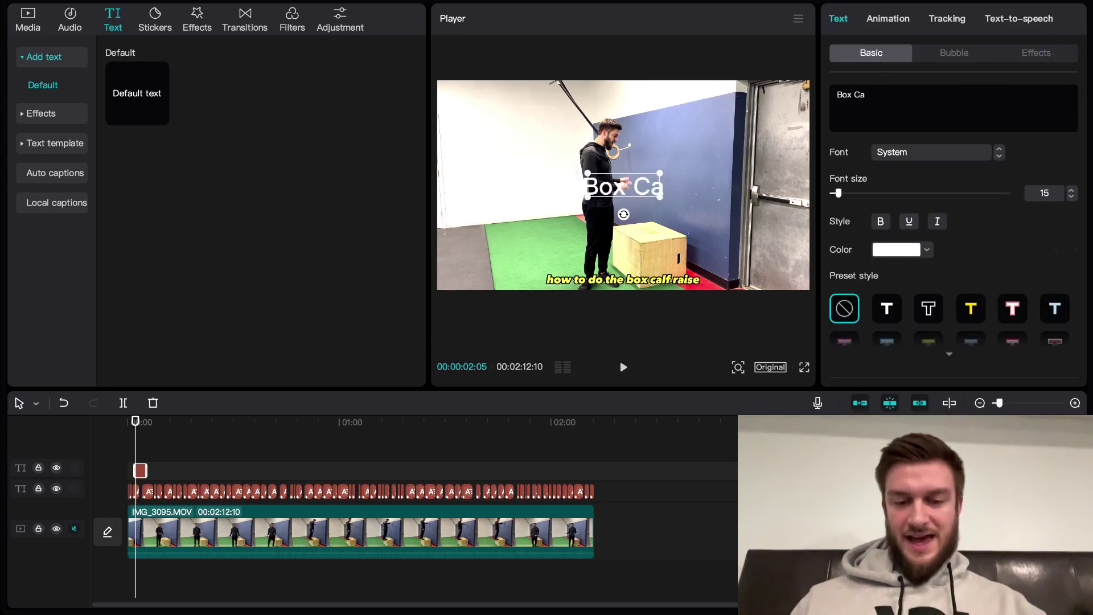
text(lf Raise)
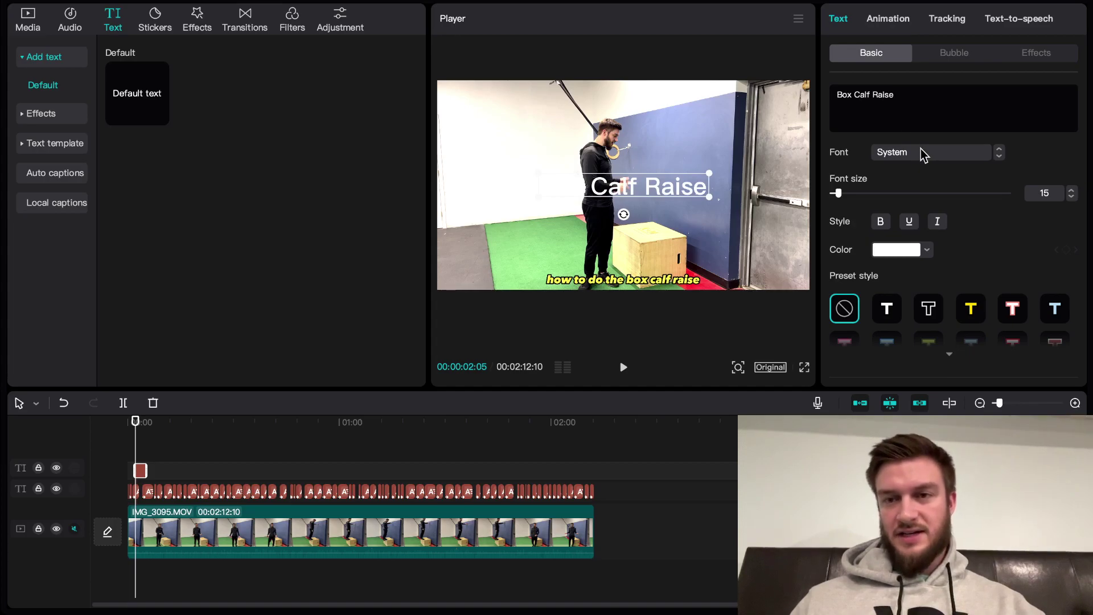
Apply a yellow-gold art effect to the title and enlarge it mid-frame
scroll(922, 153, down, 1)
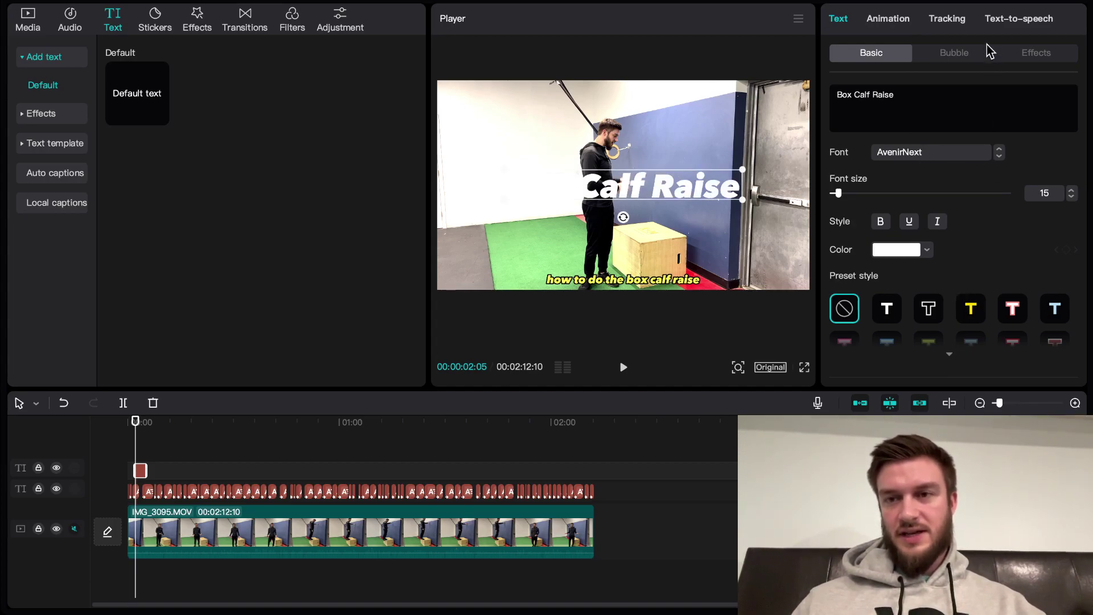
click(1009, 50)
scroll(923, 228, down, 8)
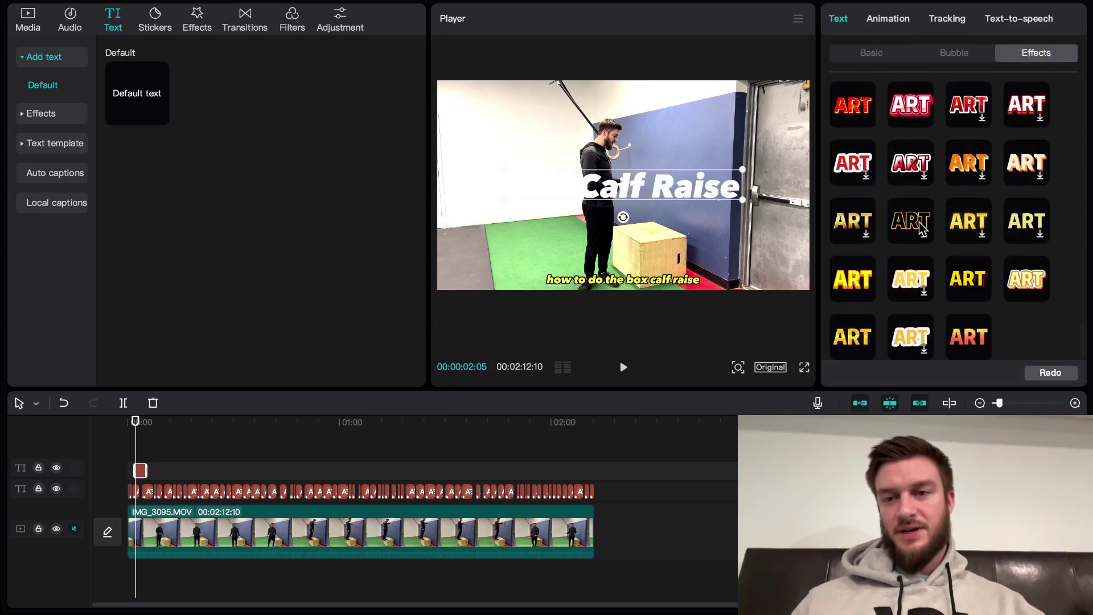
click(867, 349)
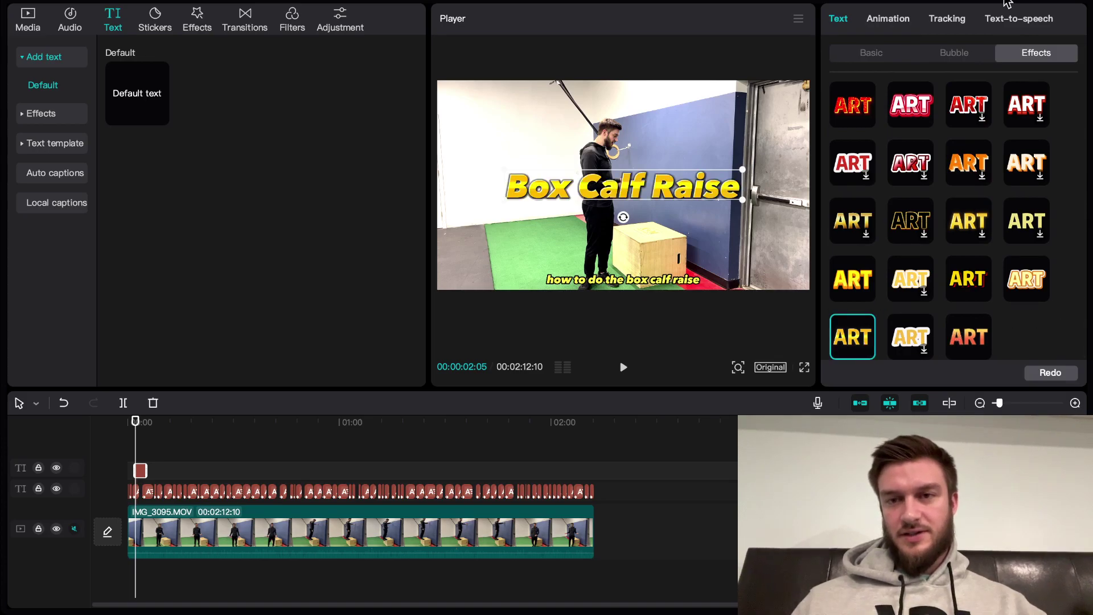
click(890, 54)
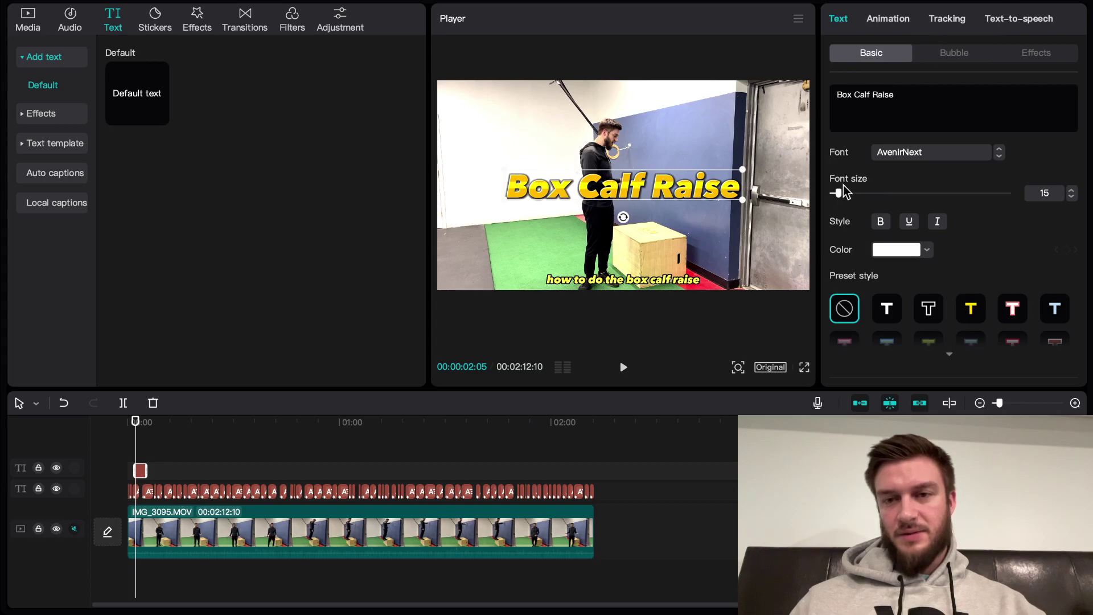
drag(743, 170, 755, 171)
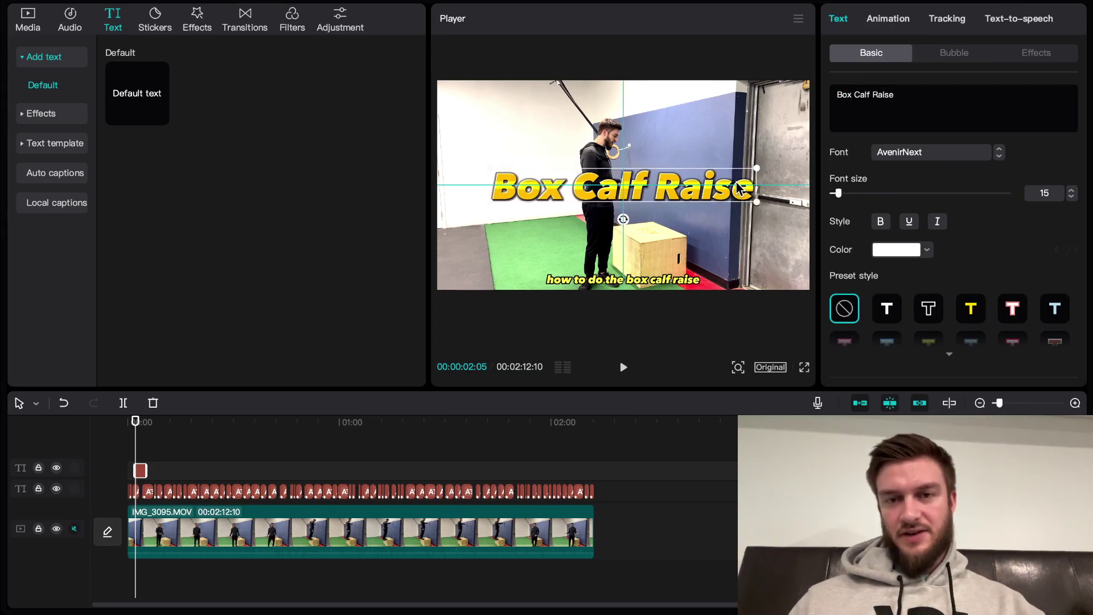
Give the title an intro animation lasting 0.8s
click(897, 24)
scroll(948, 203, down, 4)
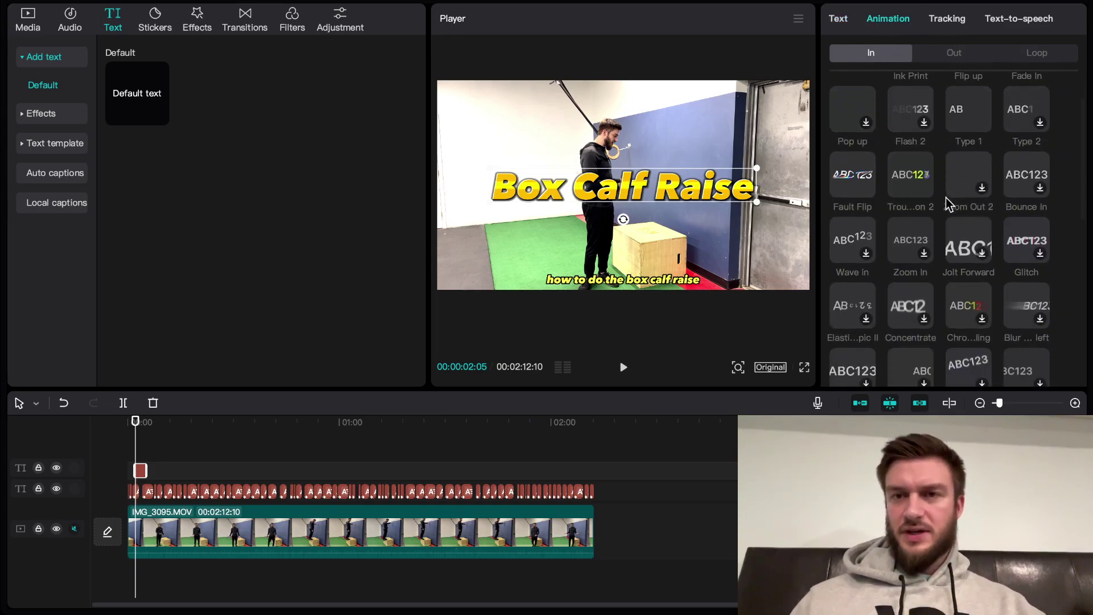
scroll(948, 203, up, 3)
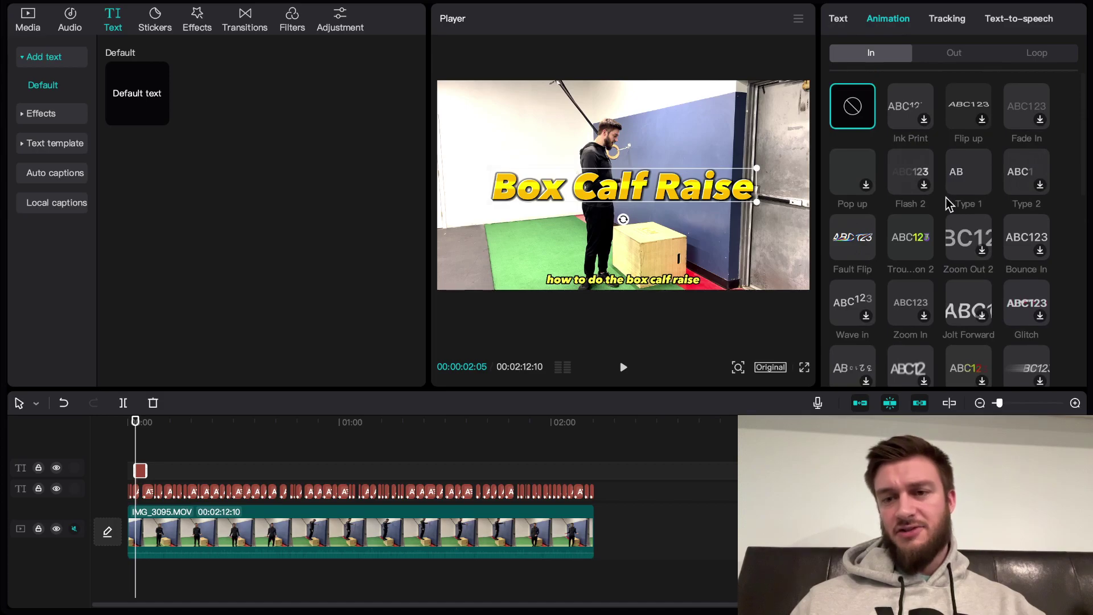
click(909, 237)
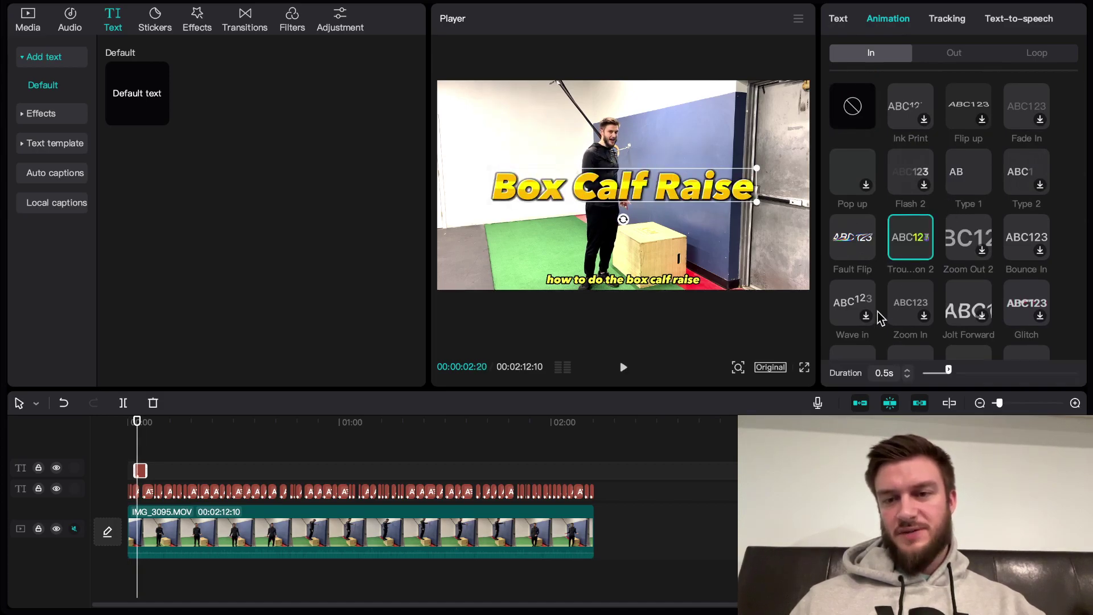
drag(945, 368, 962, 369)
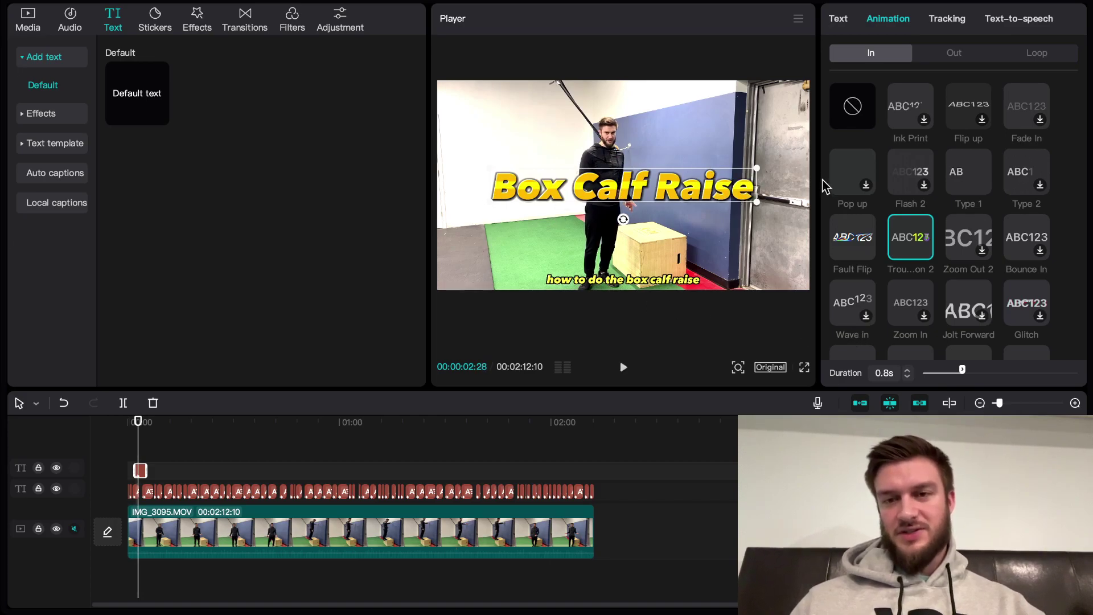
Set the title's exit animation to Zoom In 2 with a 0.8s duration
click(947, 55)
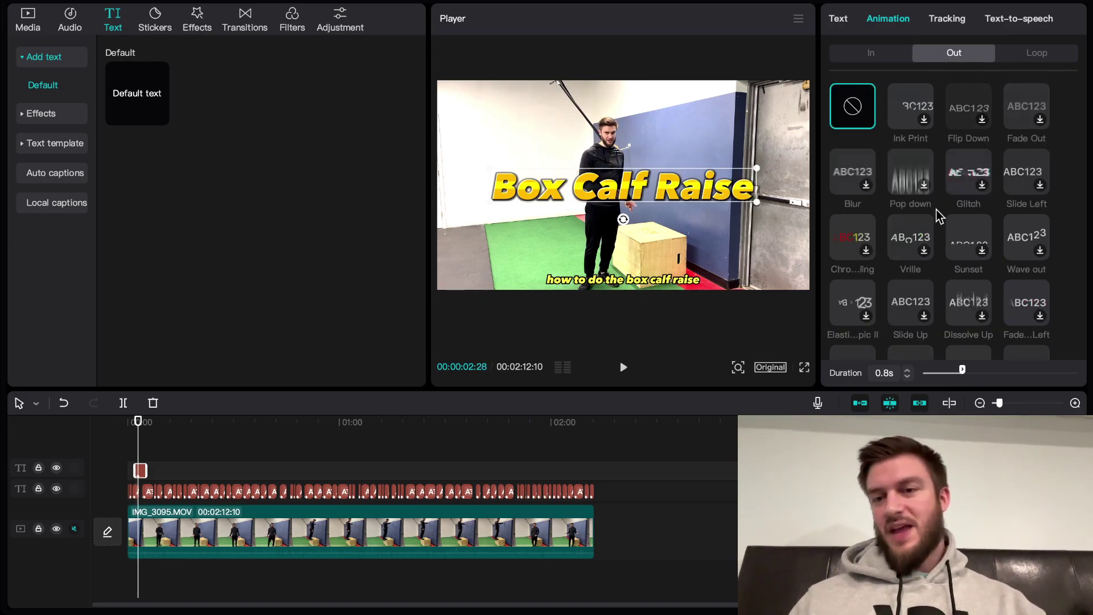
scroll(907, 251, down, 10)
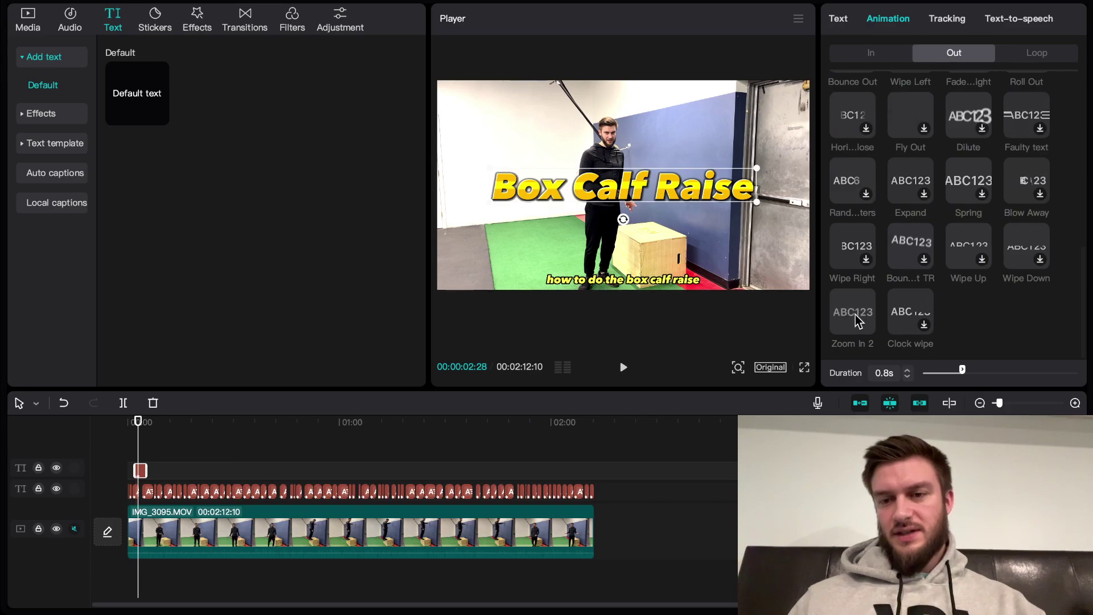
click(855, 314)
drag(1008, 381, 997, 383)
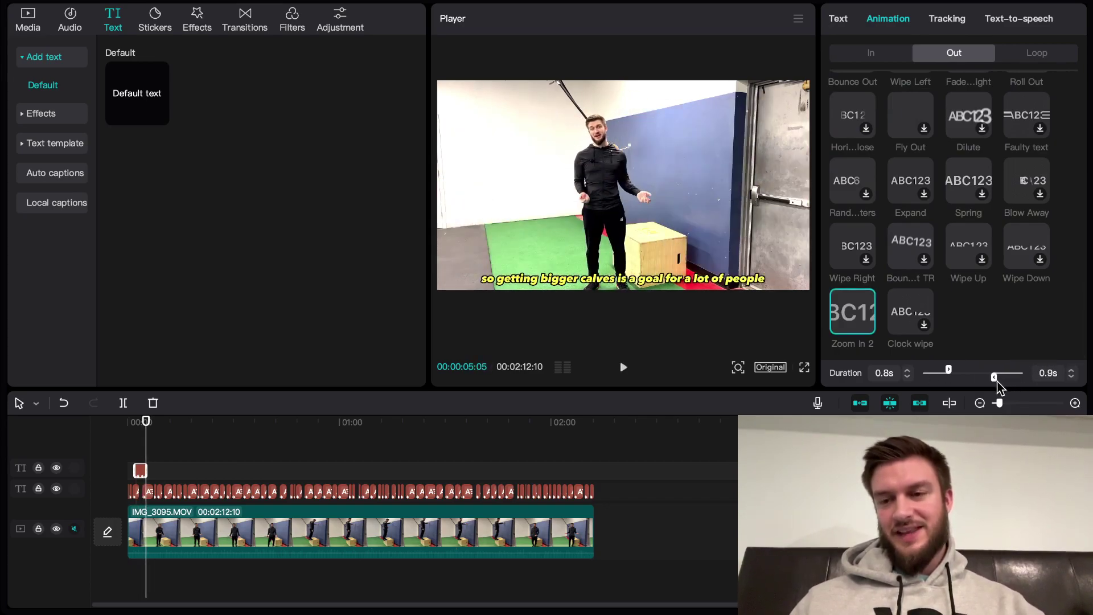
drag(1000, 377, 1002, 378)
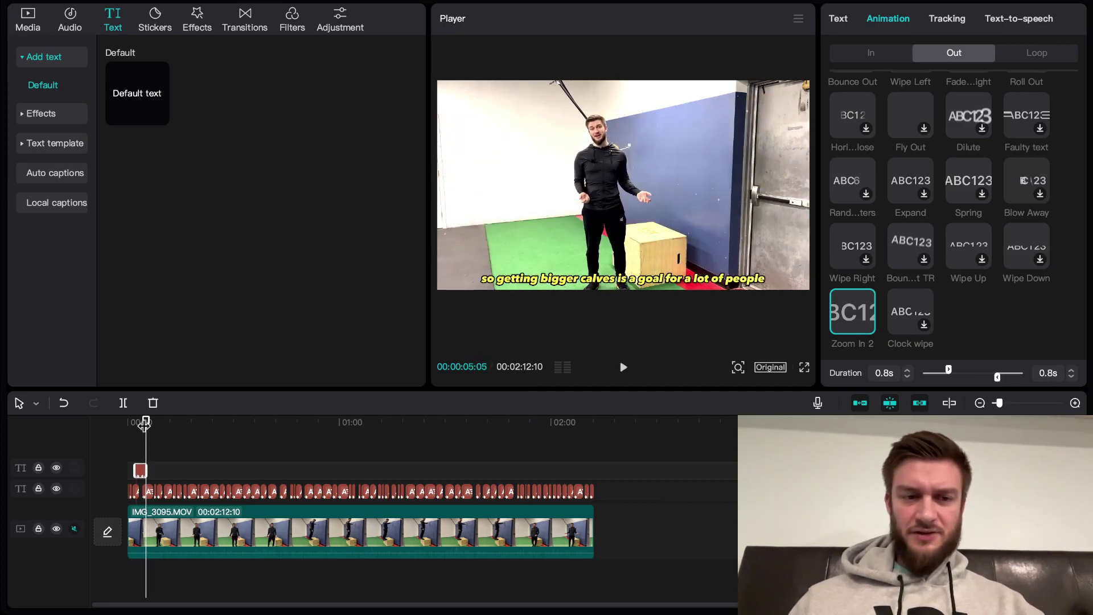
Rewind to just before the title appears and play back its in and out animations
drag(145, 421, 135, 421)
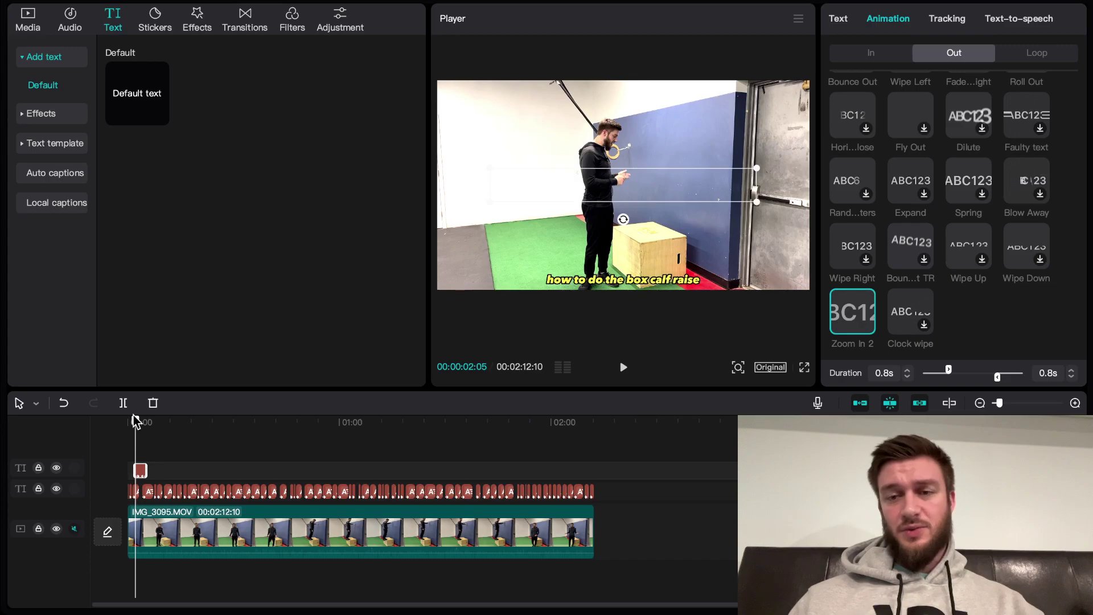
click(887, 53)
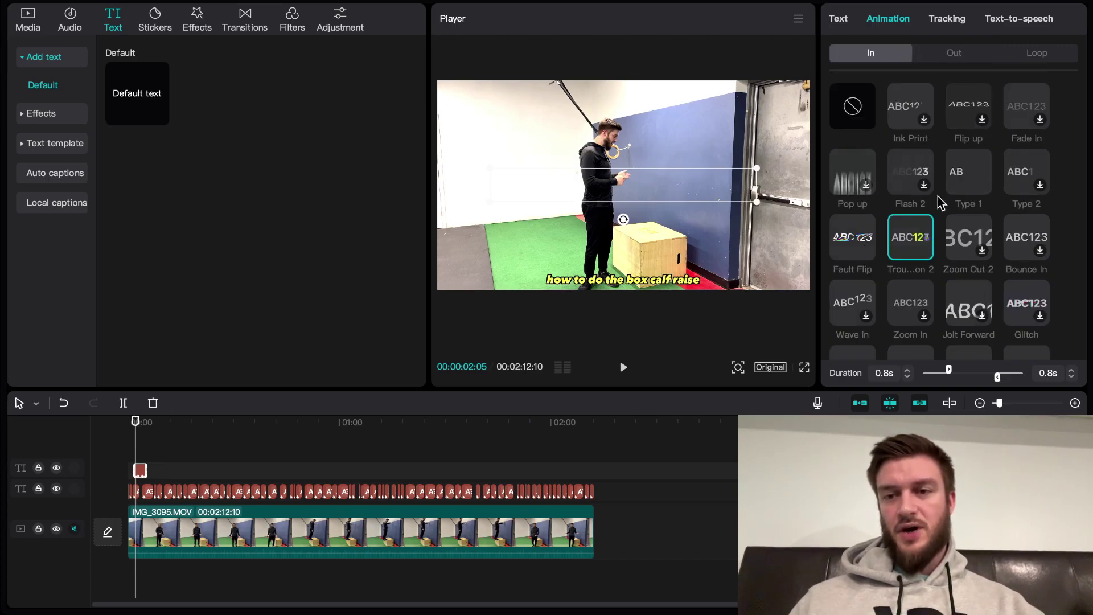
scroll(941, 202, down, 5)
click(954, 53)
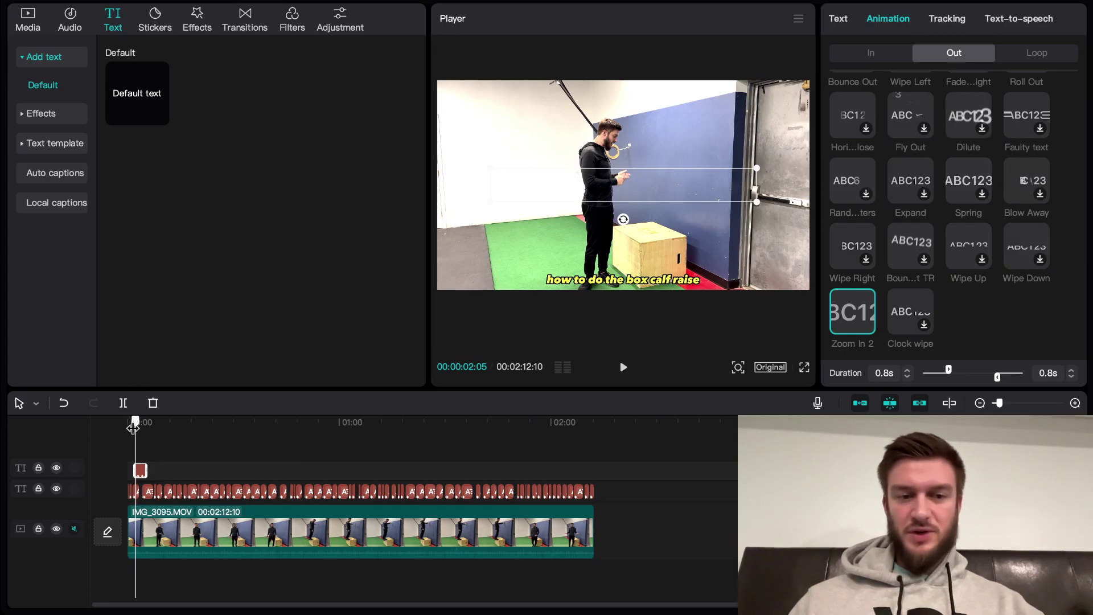
drag(135, 422, 126, 428)
key(space)
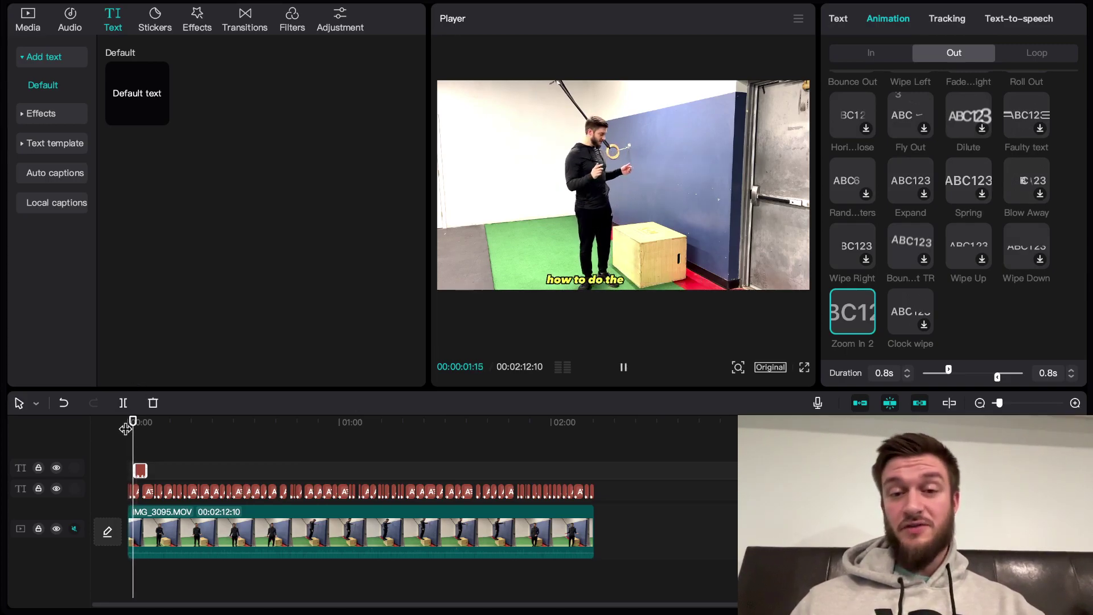
Play back the opening seconds to check when the Box Calf Raise title enters
key(space)
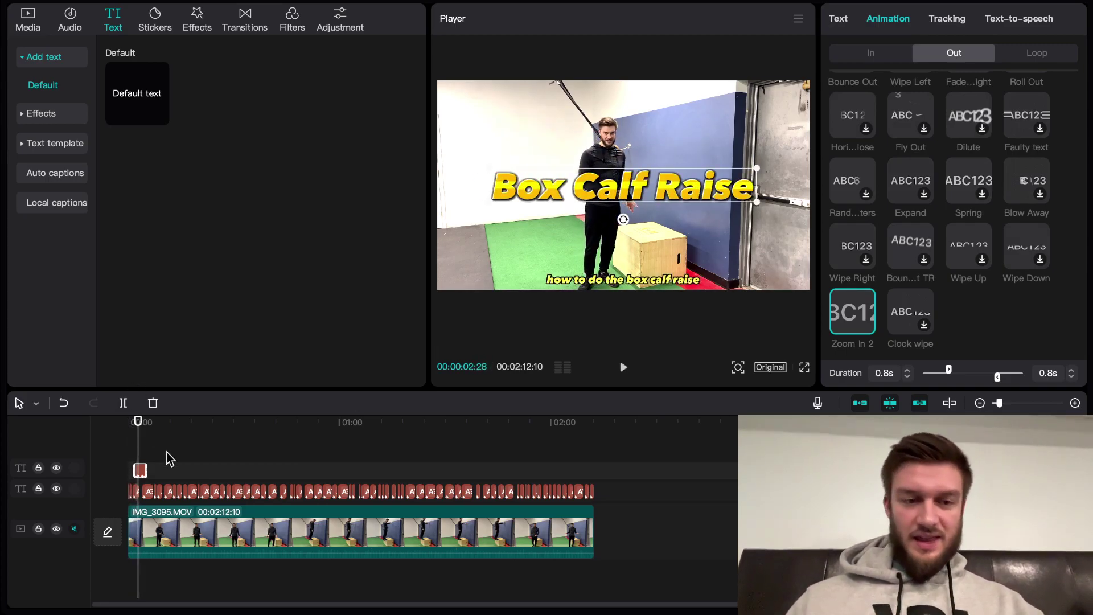
scroll(169, 458, up, 2)
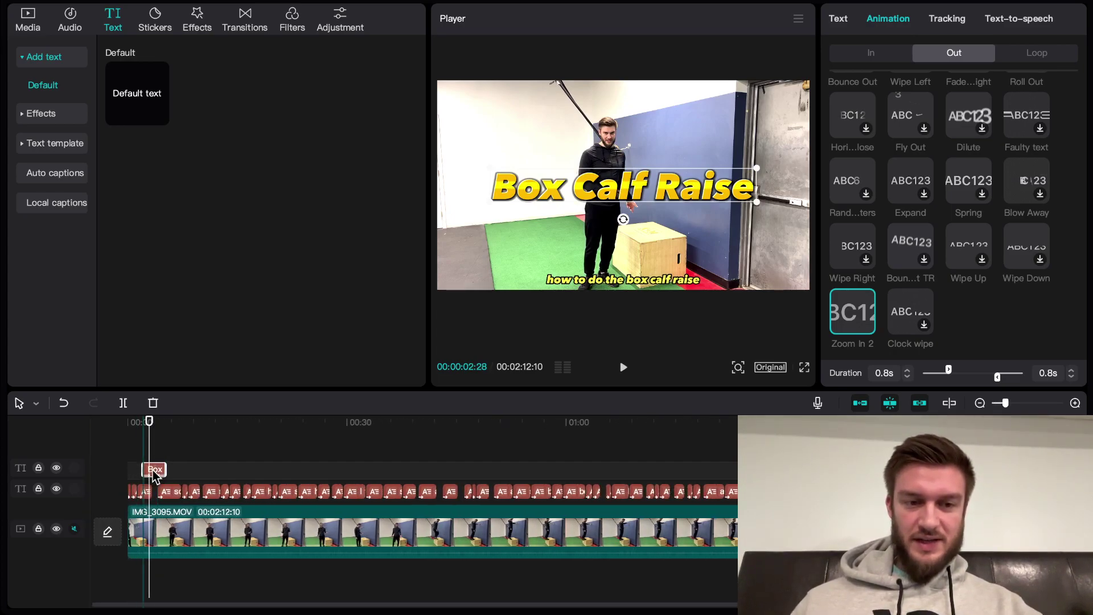
click(140, 443)
key(space)
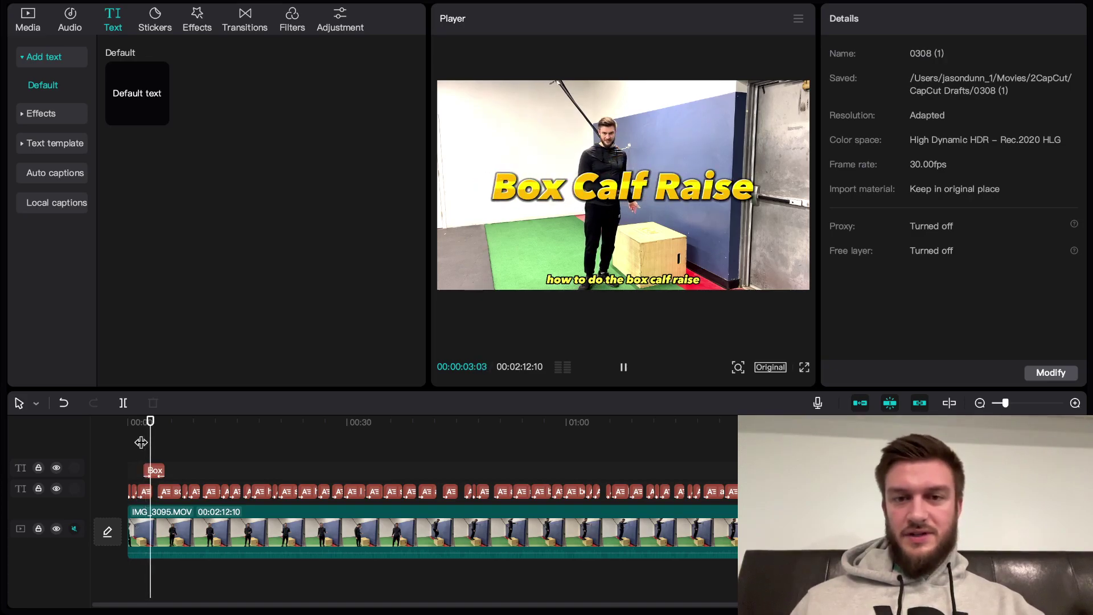
key(space)
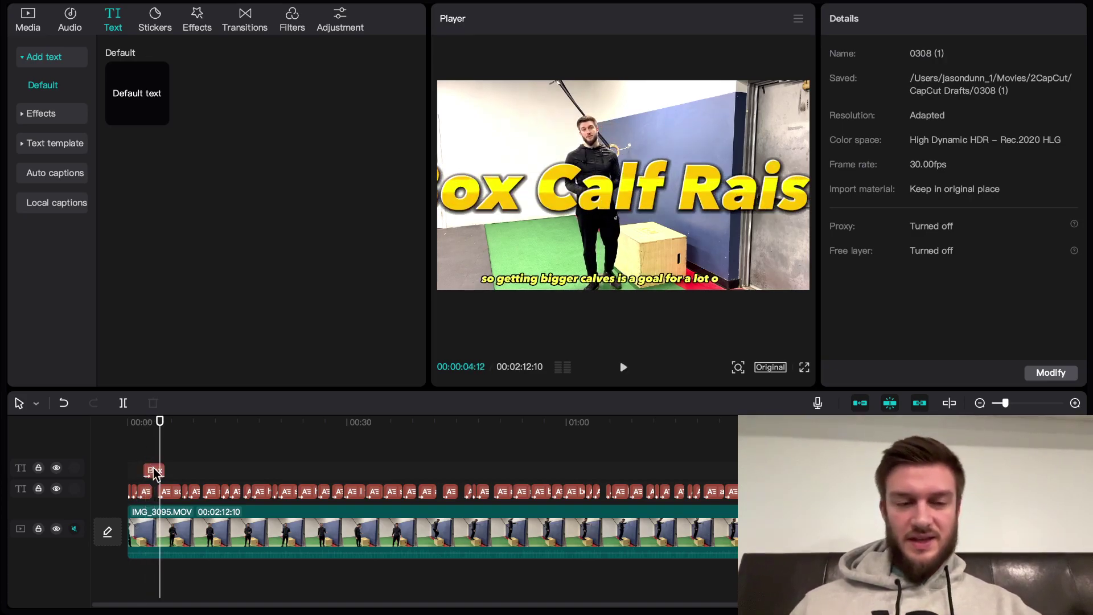
scroll(153, 473, up, 5)
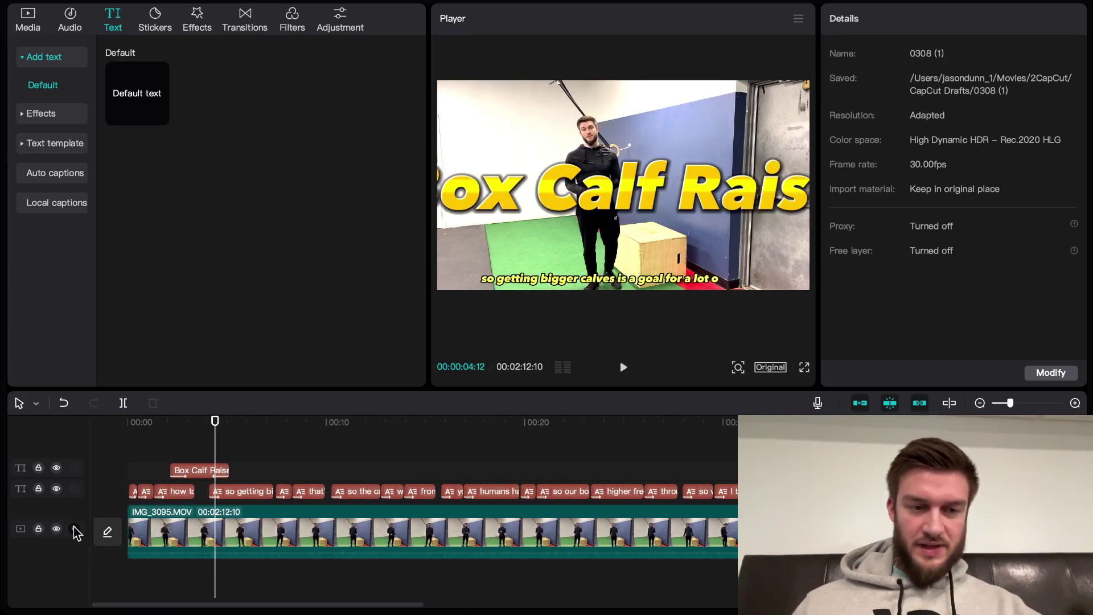
click(146, 431)
key(space)
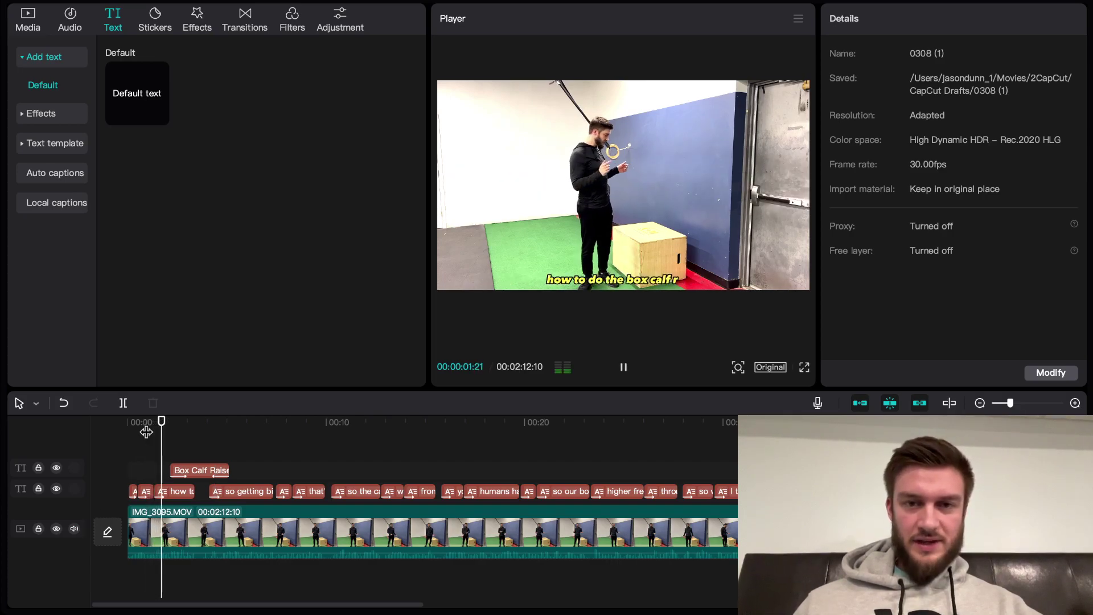
key(space)
Shift the Box Calf Raise title slightly earlier on its track and replay it
drag(200, 477, 186, 470)
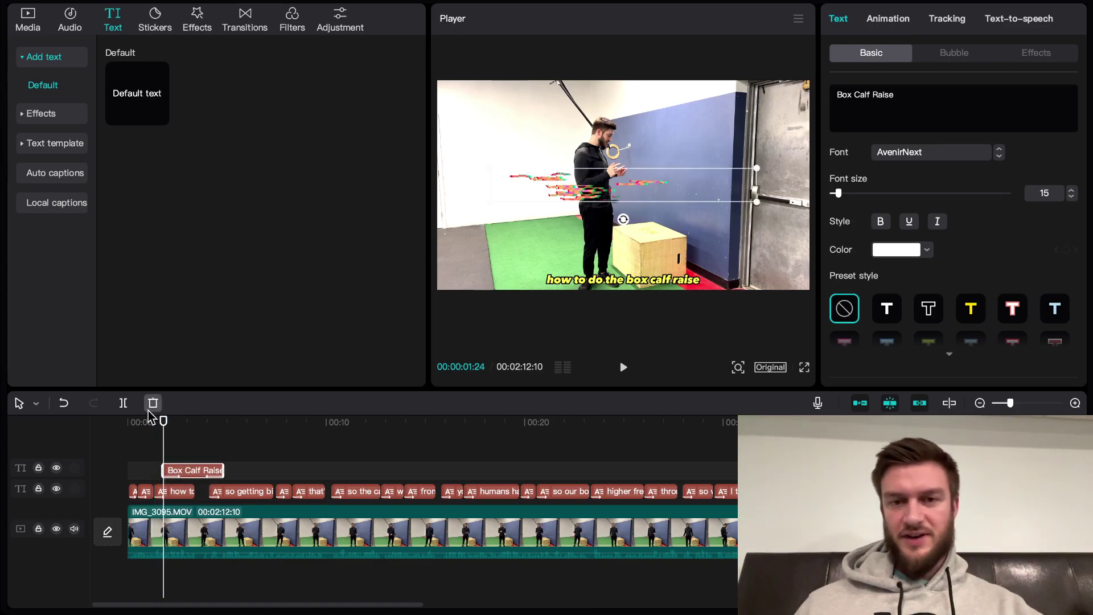
key(space)
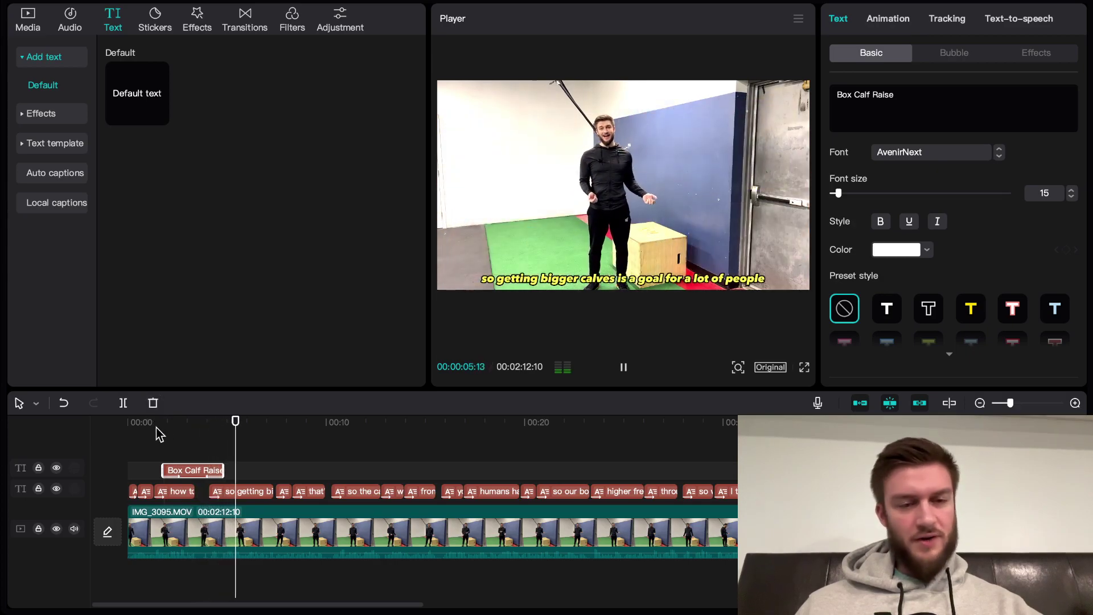
click(154, 431)
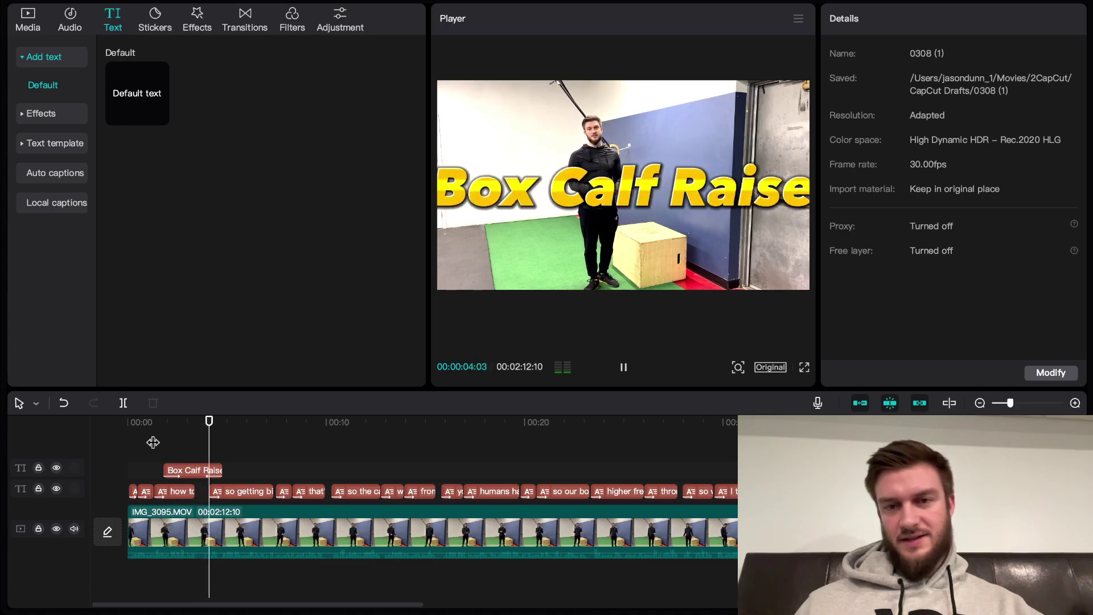
key(space)
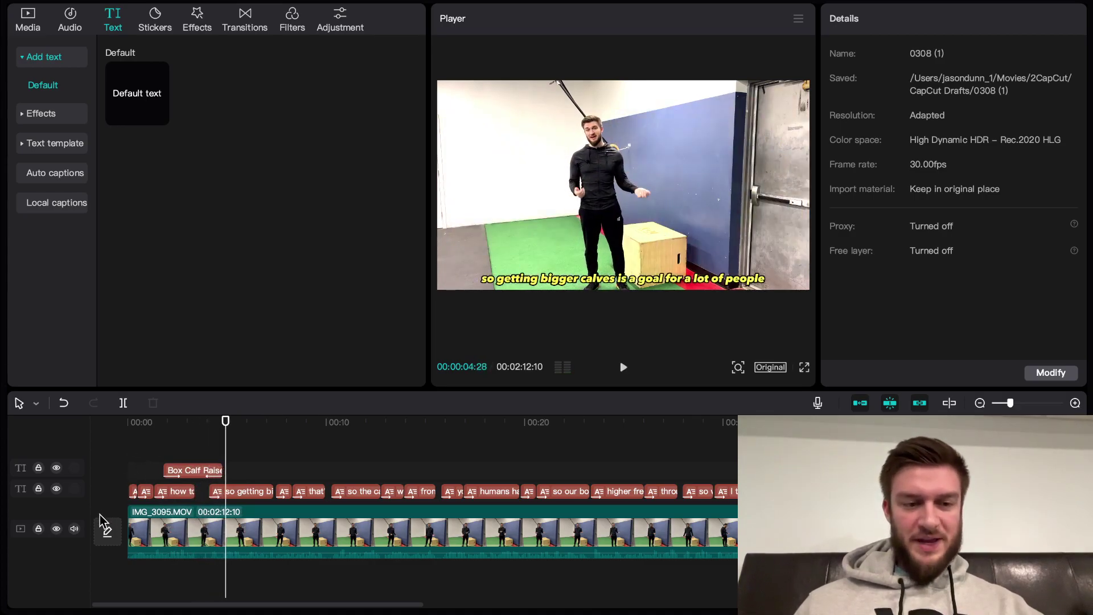
Mute the main video track's original audio and scrub through to review the captions
click(74, 529)
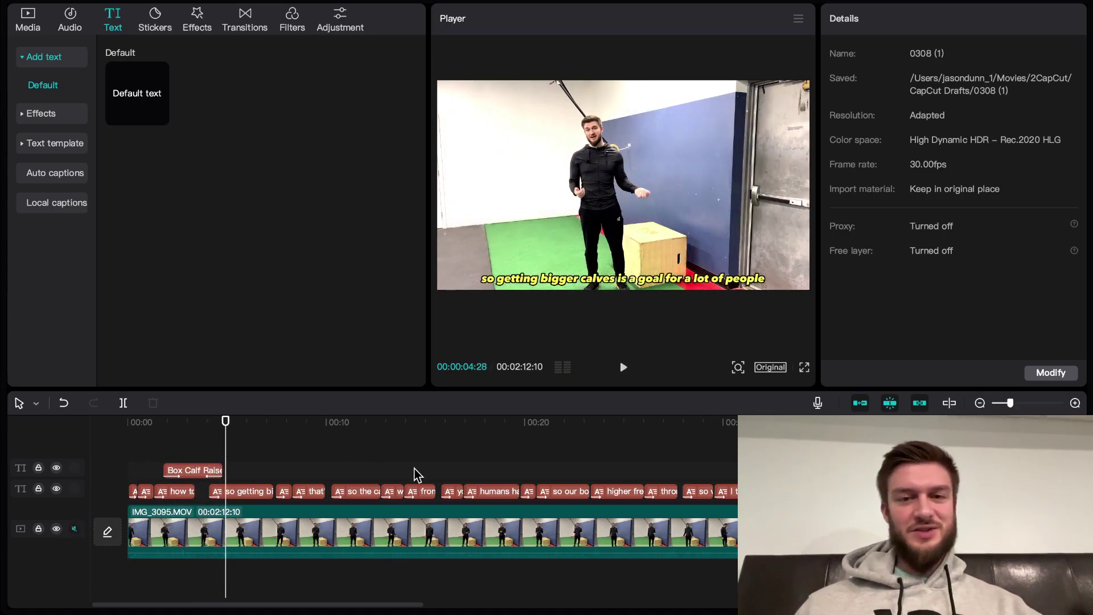
scroll(412, 471, down, 5)
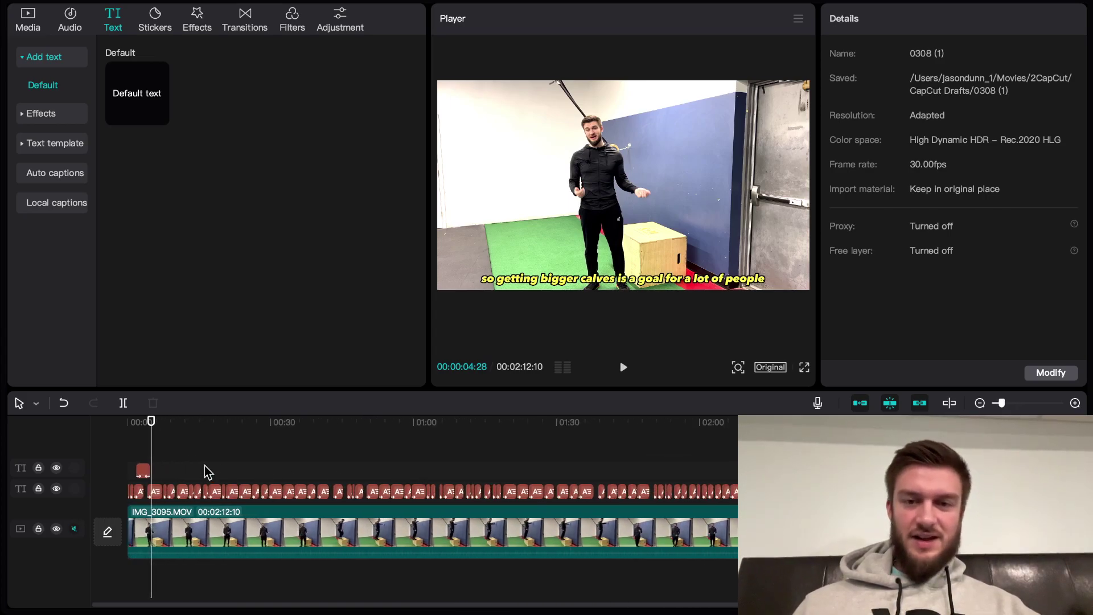
drag(152, 432, 484, 407)
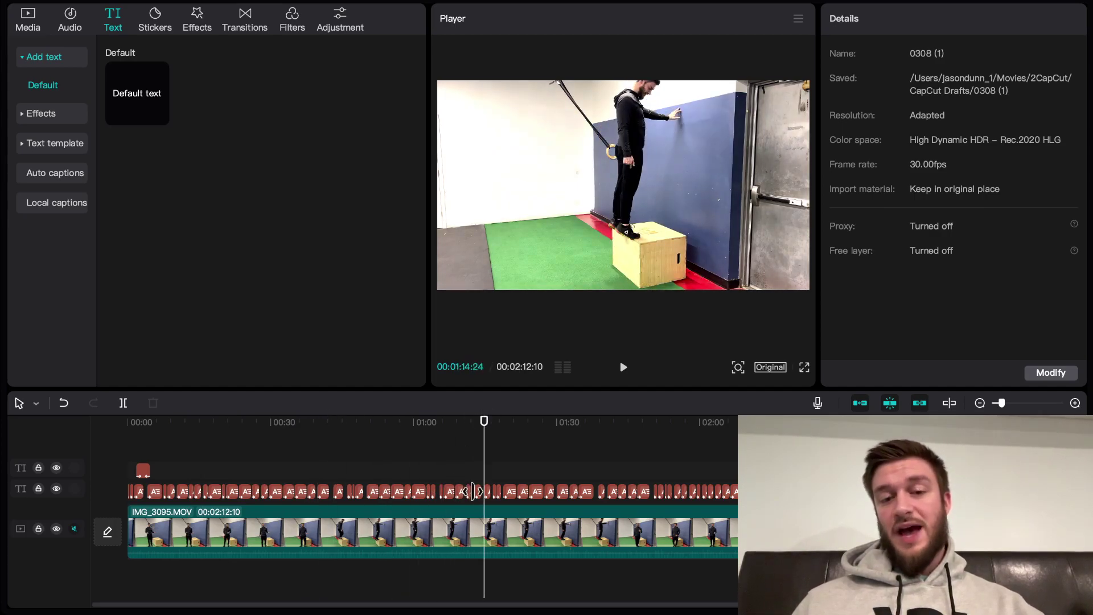
click(451, 493)
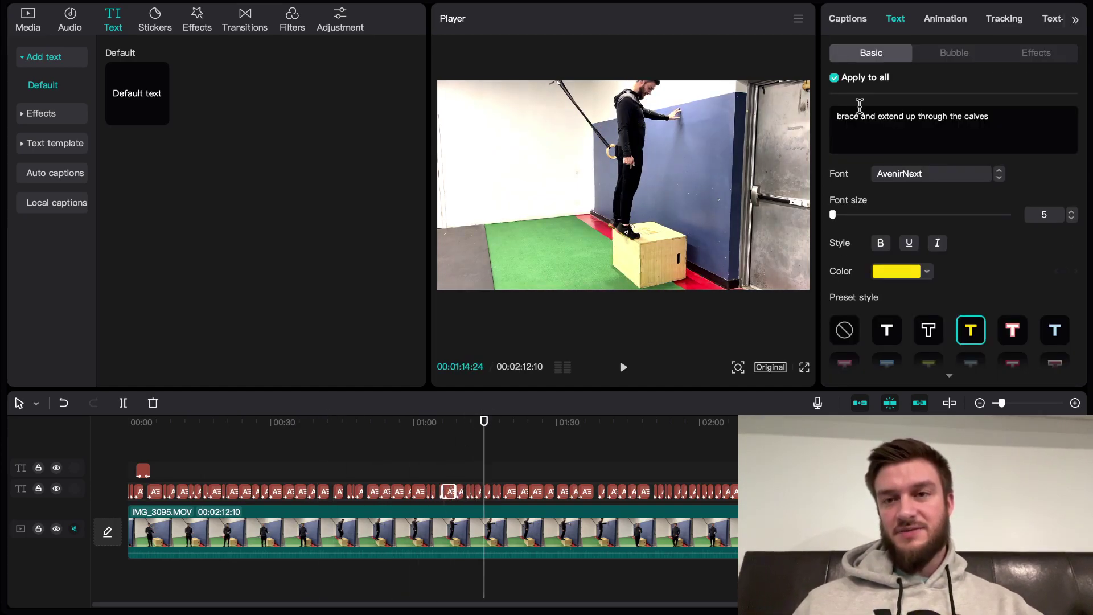
click(859, 19)
scroll(940, 162, up, 15)
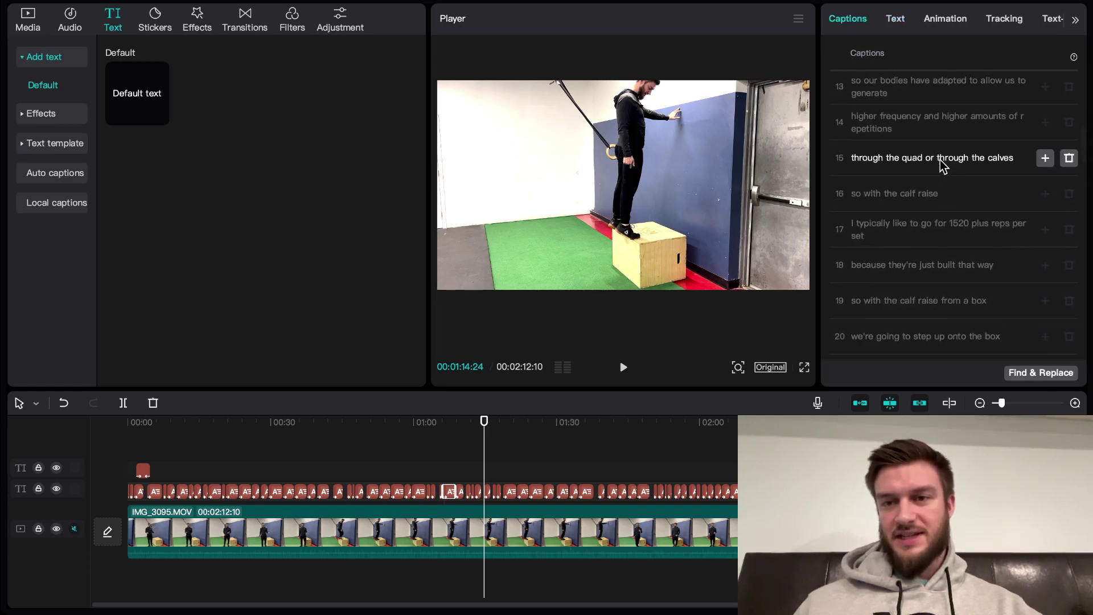
scroll(940, 159, up, 3)
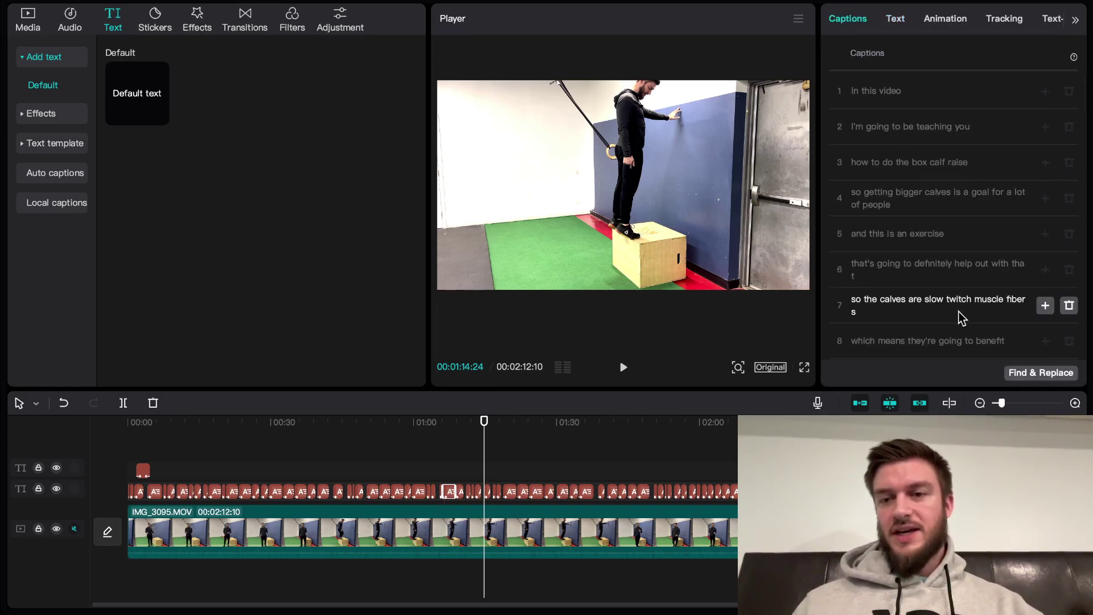
scroll(957, 315, down, 10)
scroll(968, 330, down, 5)
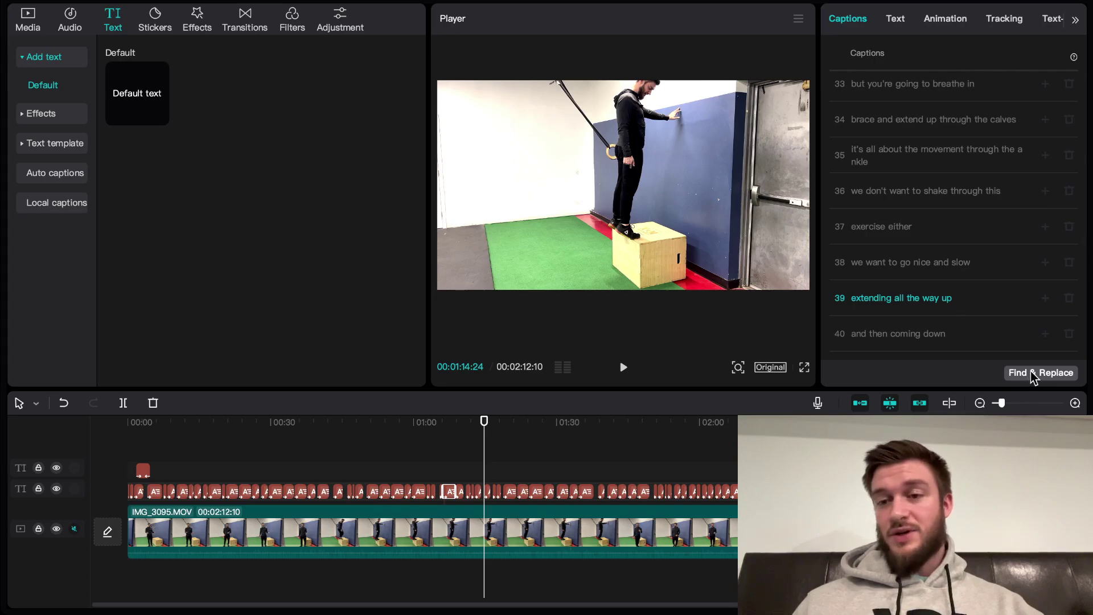
scroll(905, 265, down, 10)
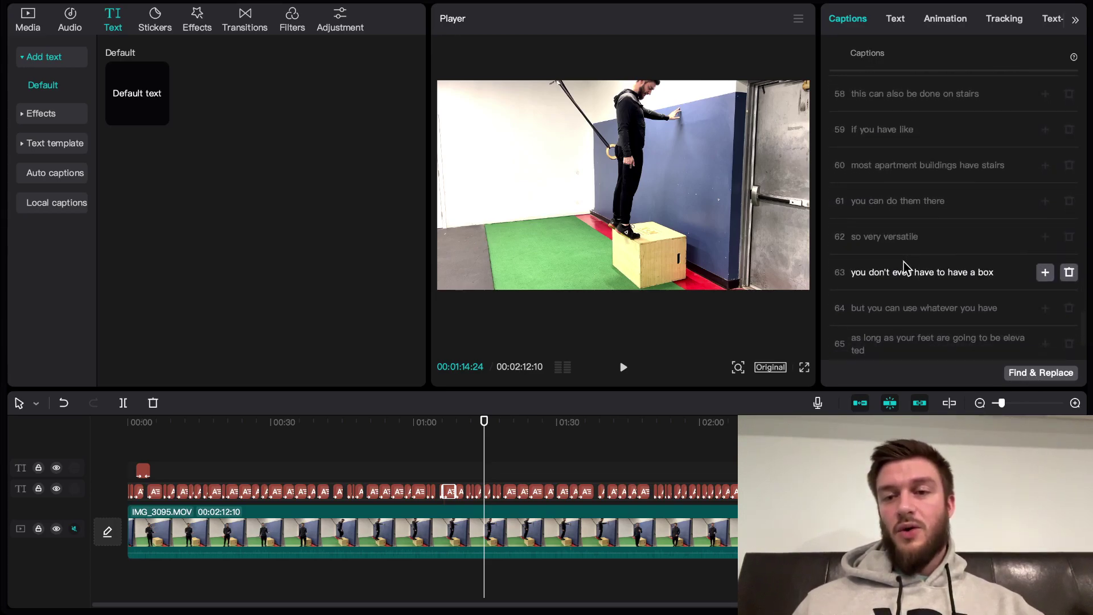
scroll(914, 339, down, 3)
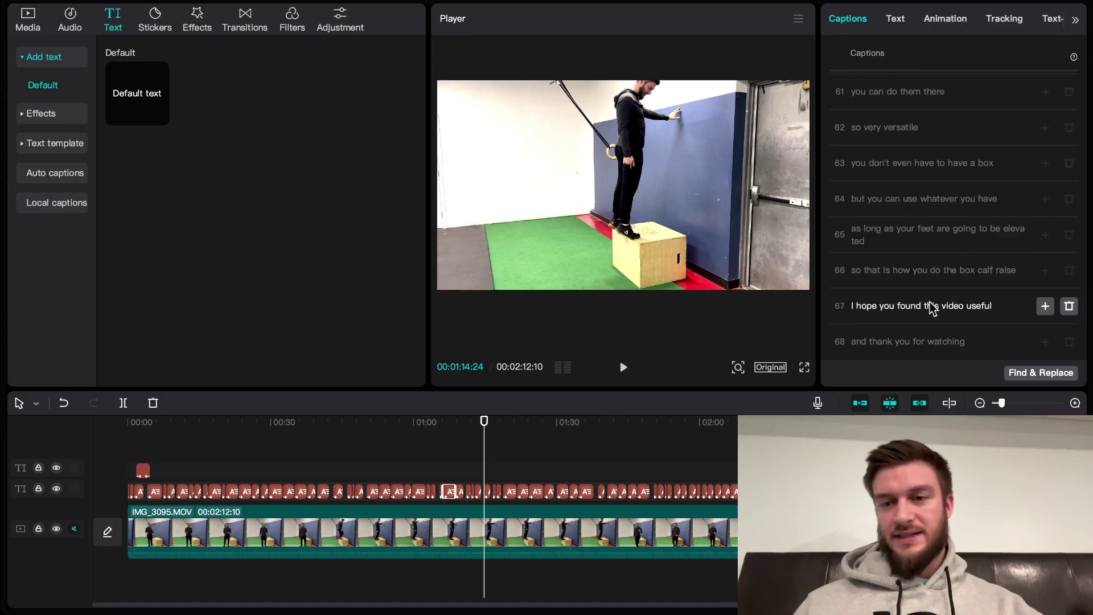
scroll(904, 305, up, 20)
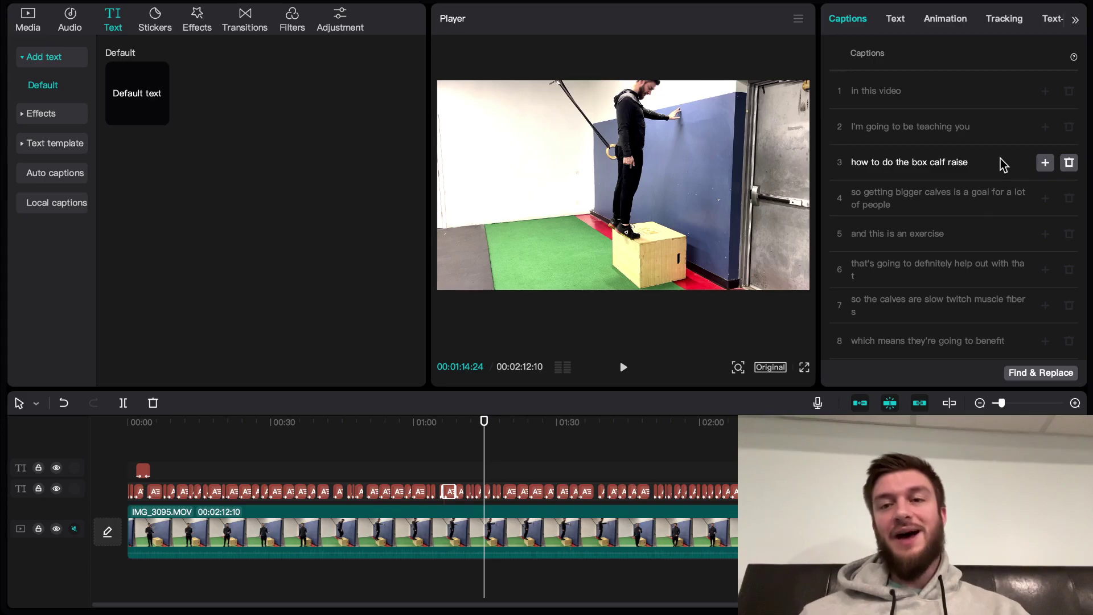
scroll(954, 164, down, 1)
scroll(954, 164, down, 3)
click(908, 20)
click(944, 21)
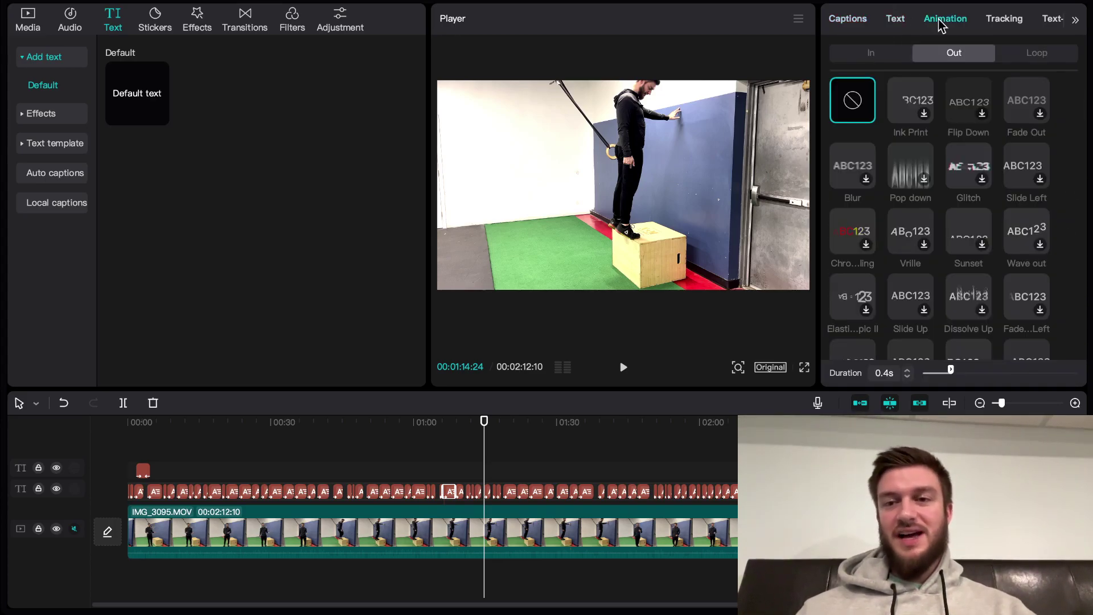
click(991, 24)
click(1055, 26)
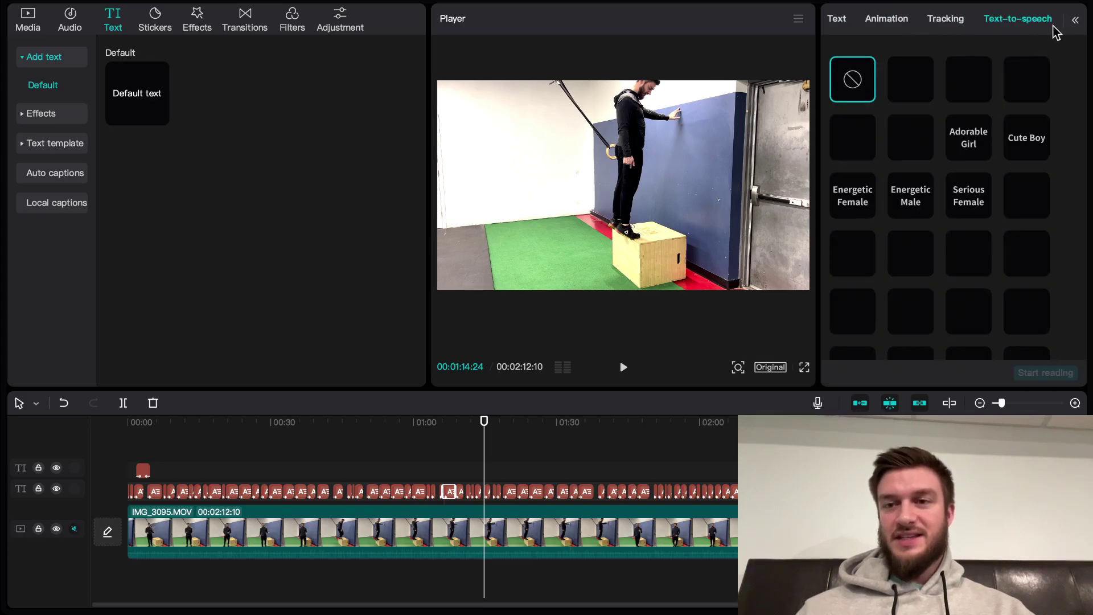
click(846, 24)
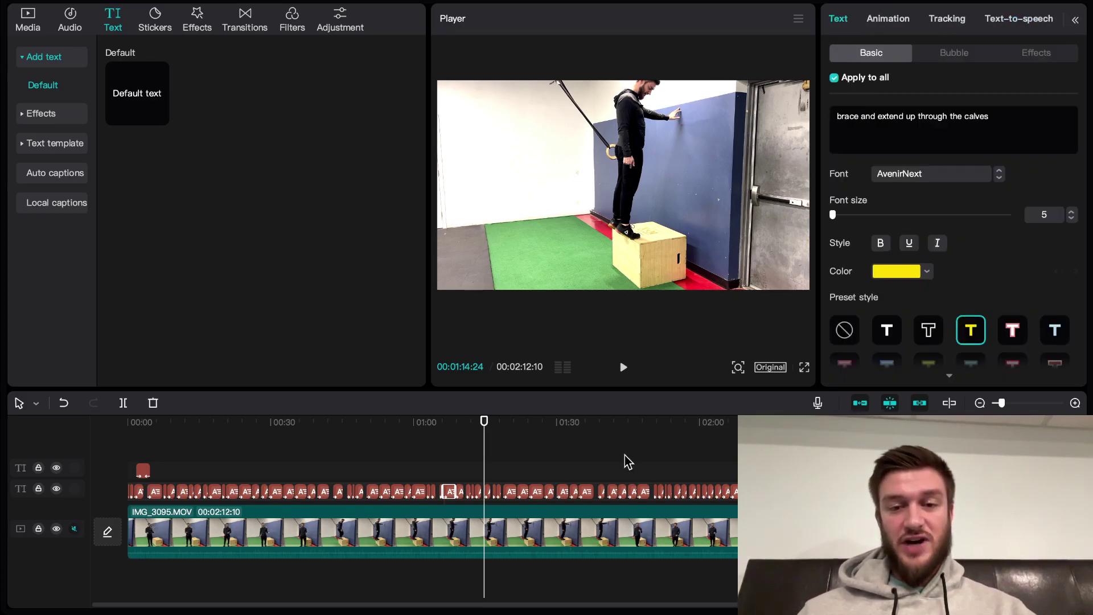
click(594, 452)
Scrub the later footage, return to the selection tool with A, and park near 00:59:18
drag(592, 431, 544, 450)
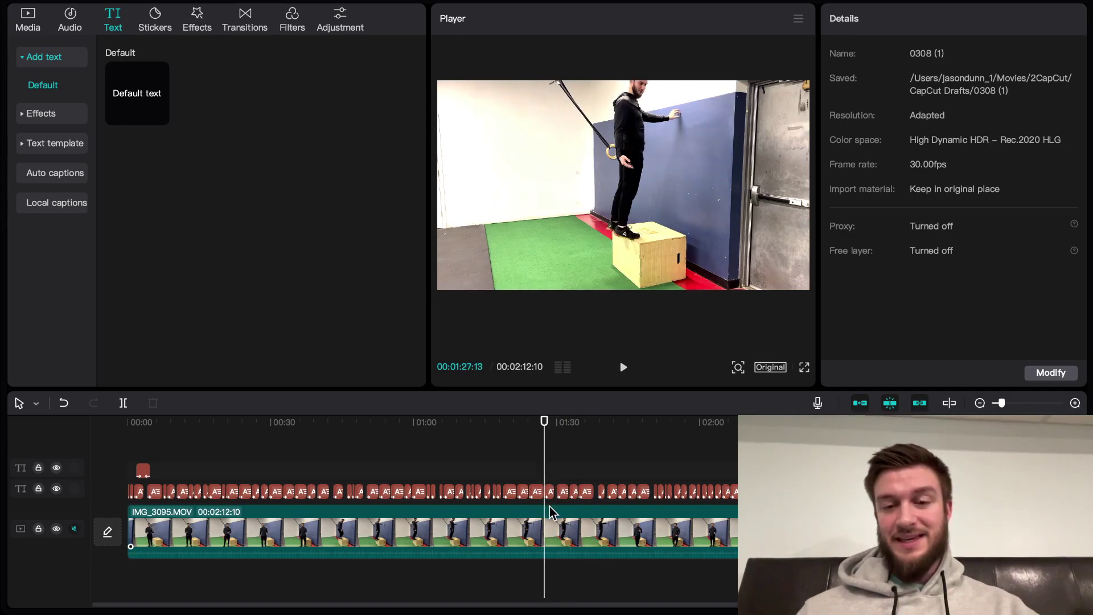
drag(543, 428, 567, 416)
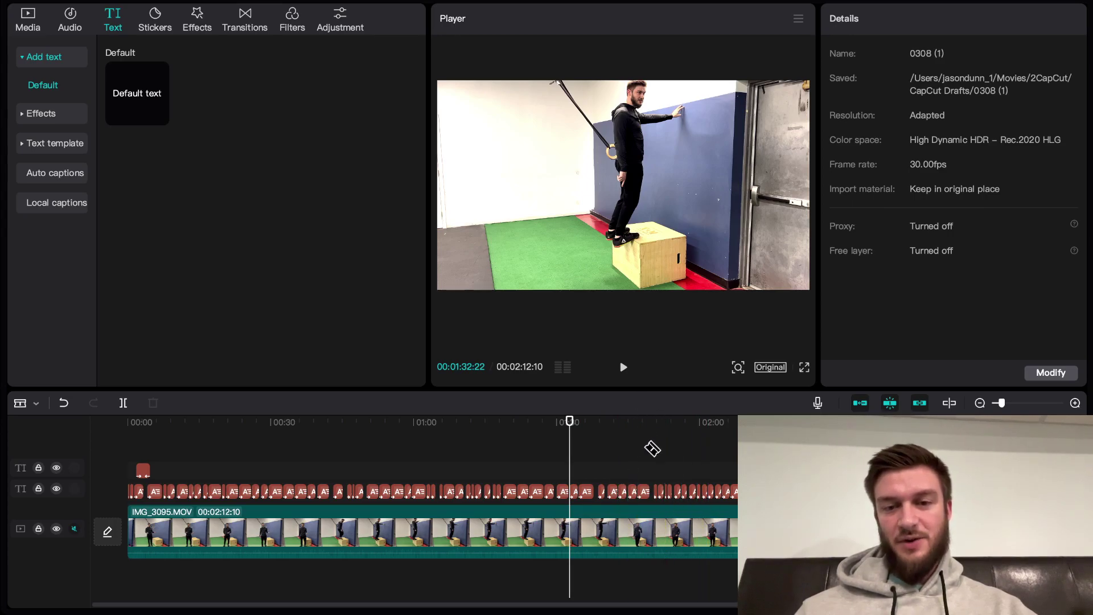
key(a)
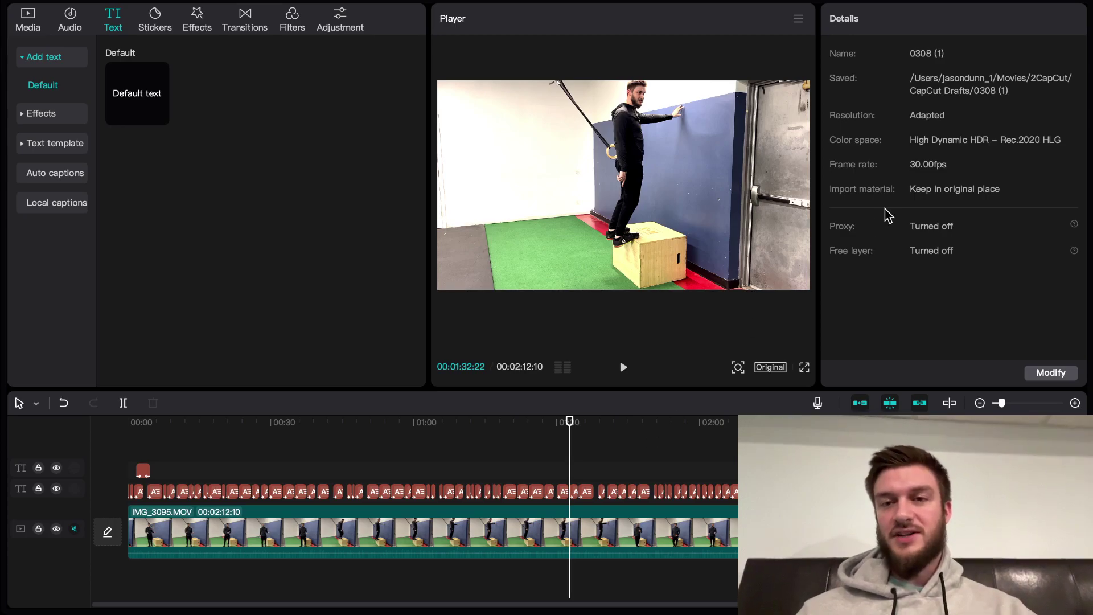
drag(571, 430, 415, 458)
Select the main video clip, browse its enhancement options, and reveal its remaining property tabs
click(431, 548)
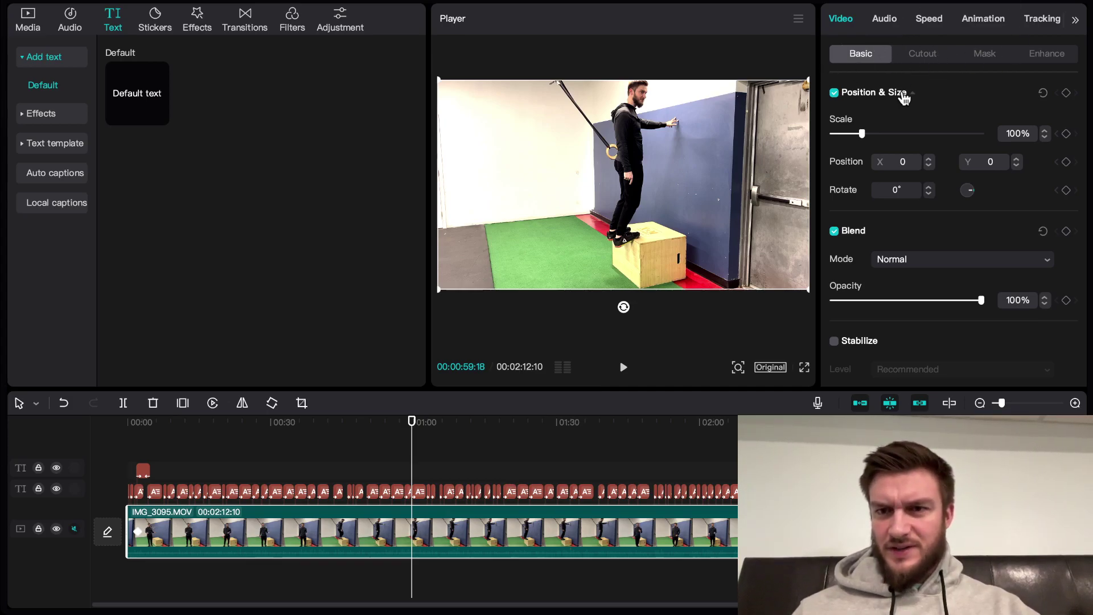
click(1025, 53)
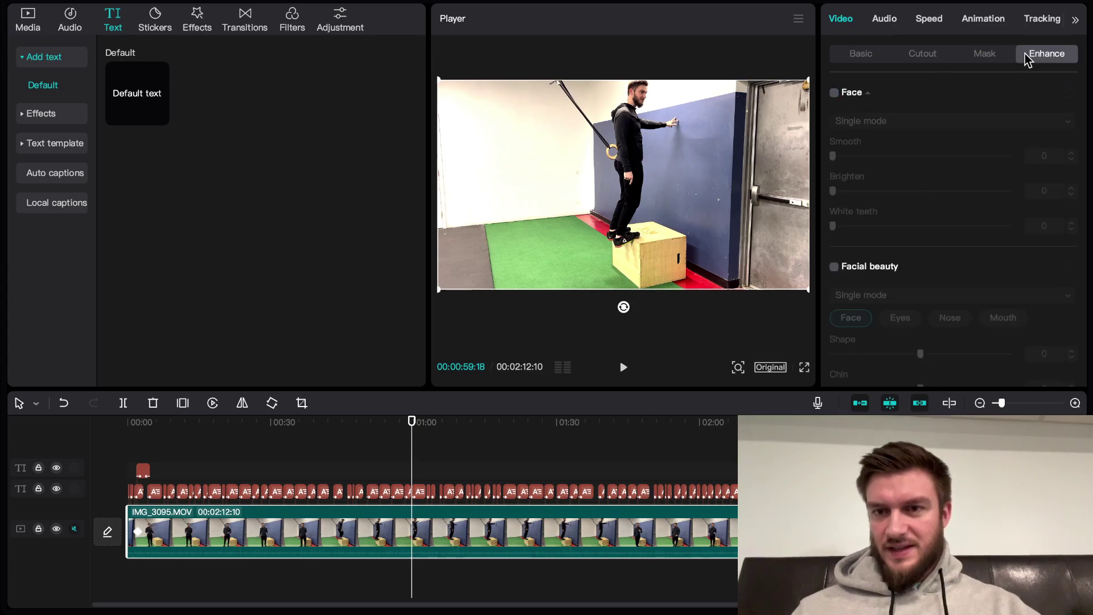
scroll(925, 125, down, 10)
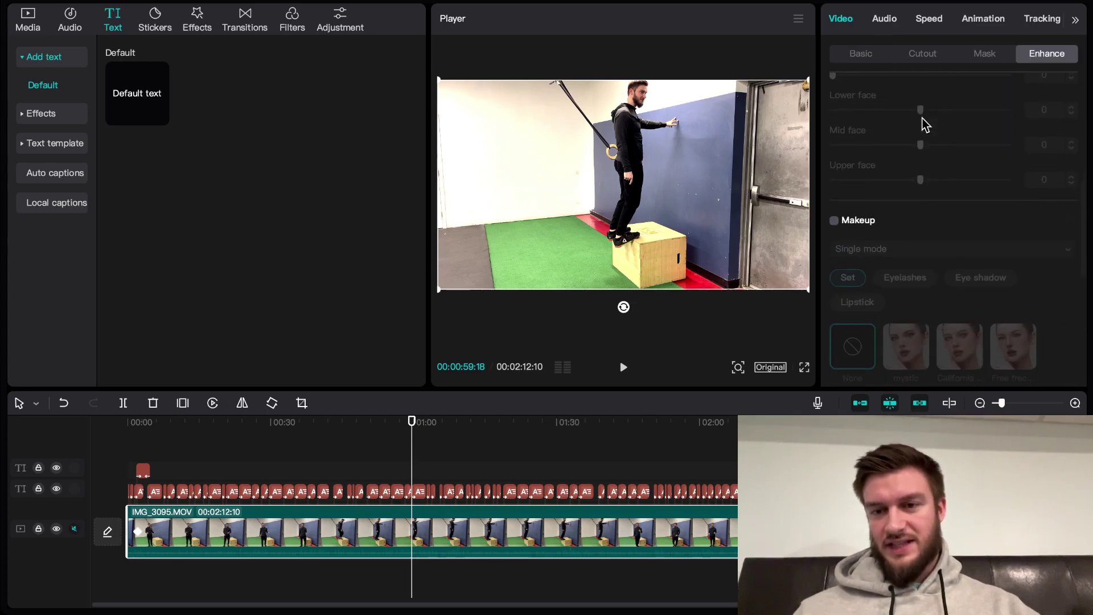
scroll(923, 124, down, 3)
scroll(922, 123, up, 15)
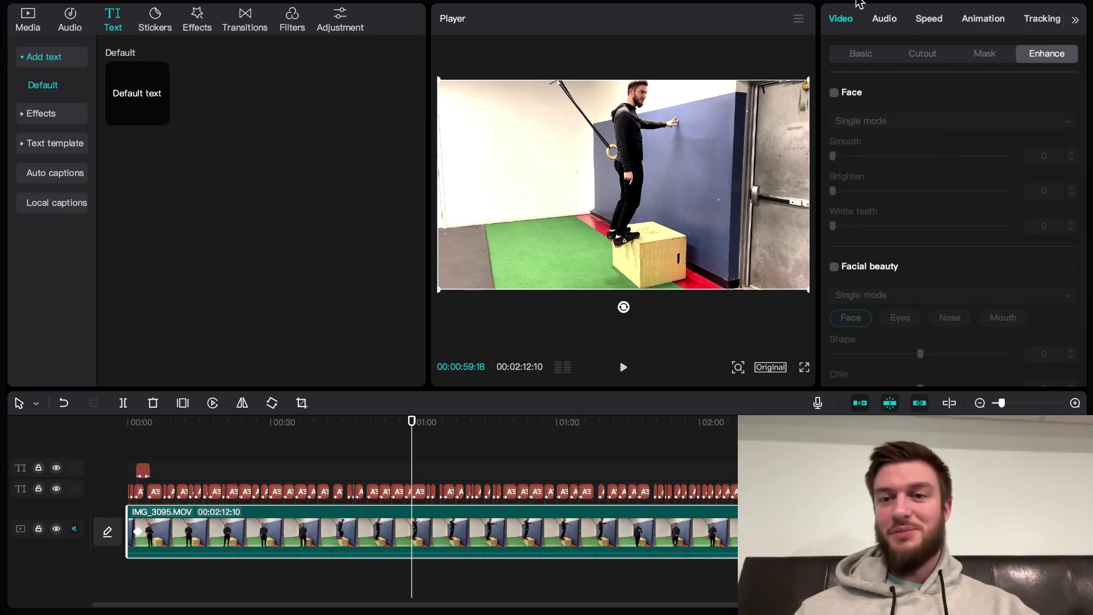
click(1074, 20)
Open the clip's colour adjustments, trial and reset Temp and Saturation, and raise Contrast to 10
click(1041, 25)
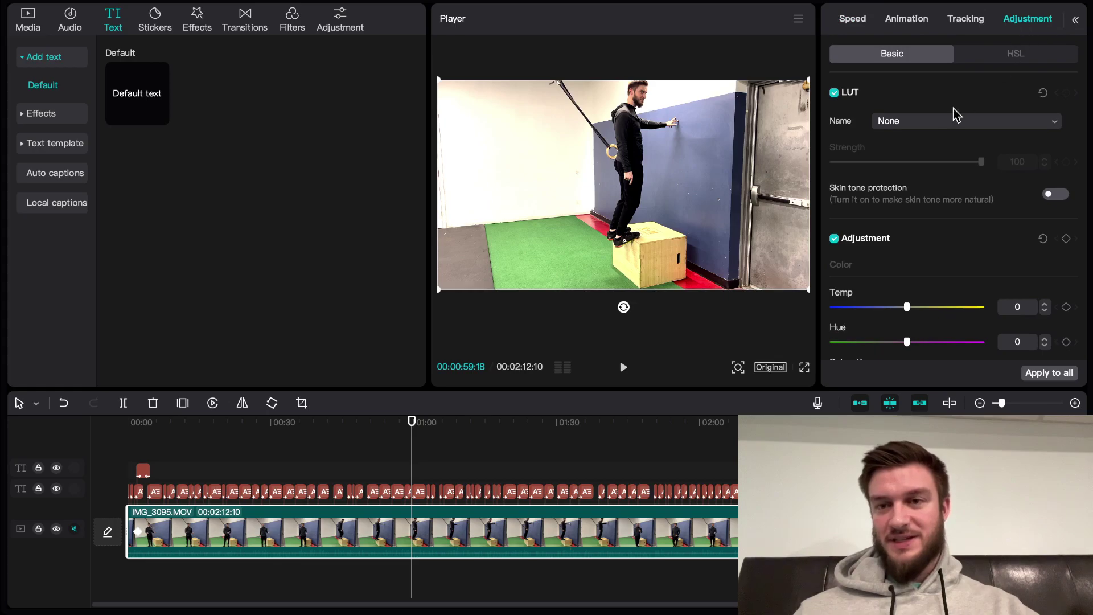
scroll(893, 211, down, 3)
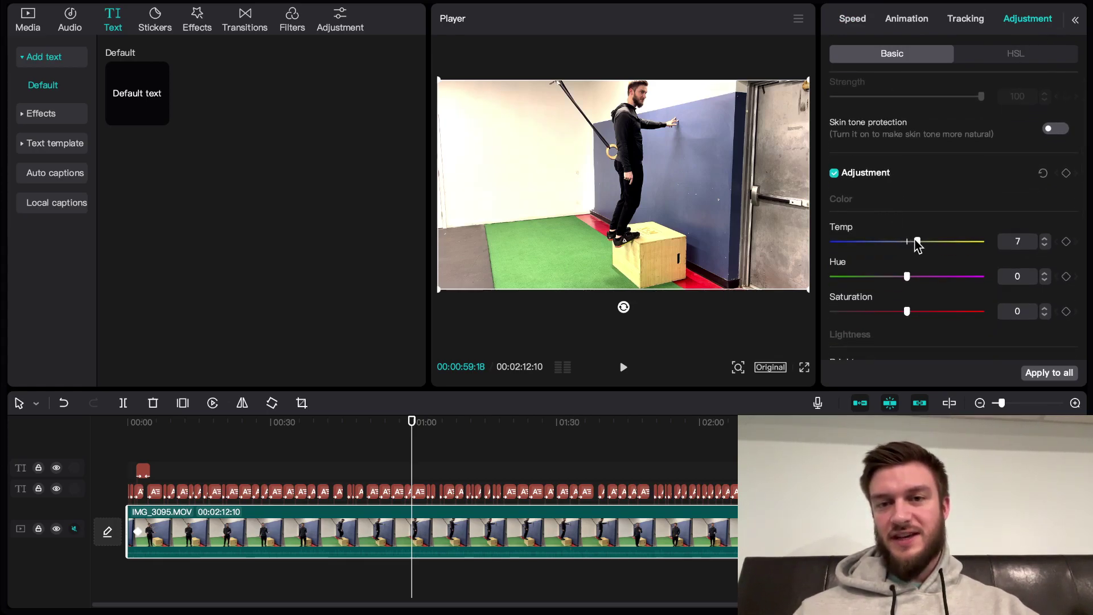
mouse_move(907, 244)
mouse_down()
mouse_move(890, 242)
mouse_move(903, 244)
mouse_up()
scroll(928, 311, down, 3)
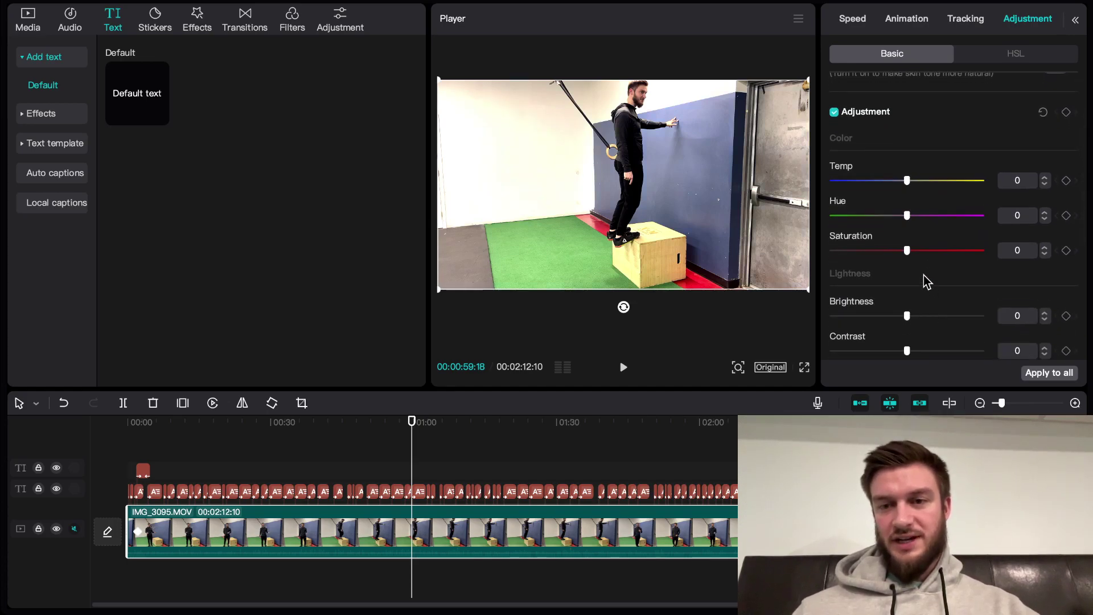
mouse_move(910, 259)
mouse_down()
mouse_move(924, 252)
mouse_move(909, 259)
mouse_up()
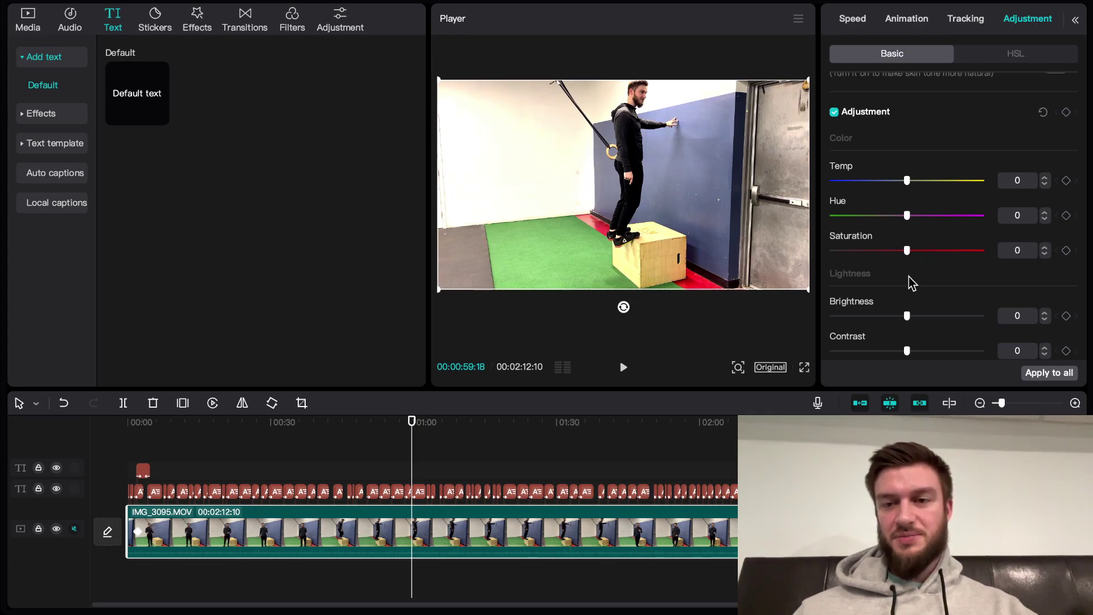
scroll(909, 293, down, 2)
mouse_move(911, 320)
mouse_down()
mouse_move(922, 326)
mouse_move(915, 300)
mouse_move(929, 322)
mouse_up()
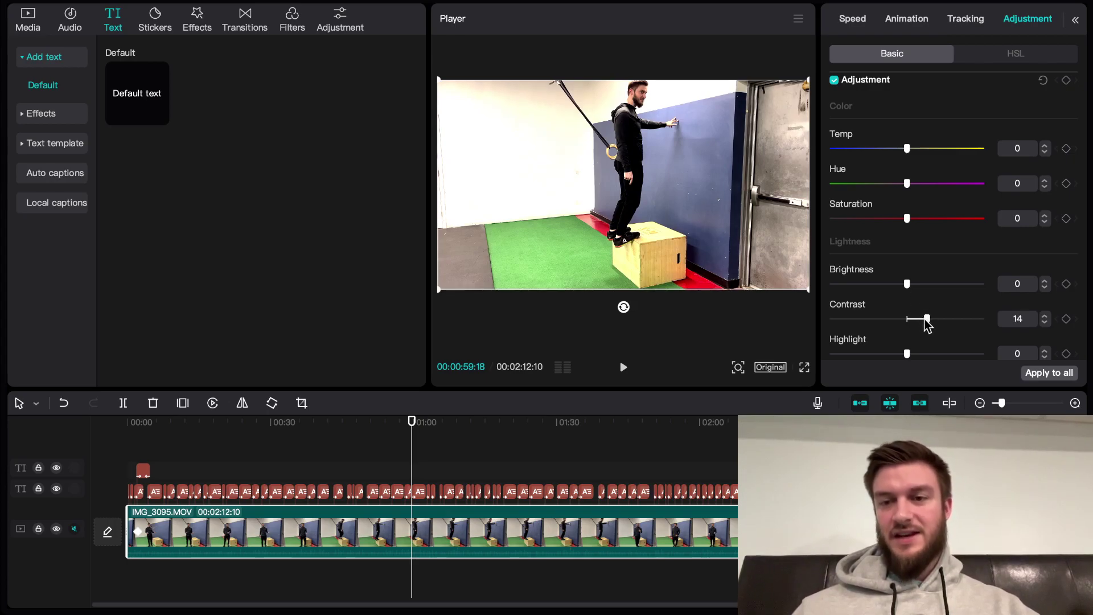
Set Shadow to 15 and Illumination to 5, resetting trial Brightness, Highlight and Sharpen changes
mouse_move(907, 288)
mouse_down()
mouse_move(922, 289)
mouse_move(893, 295)
mouse_move(922, 291)
mouse_move(912, 296)
mouse_up()
scroll(906, 291, down, 2)
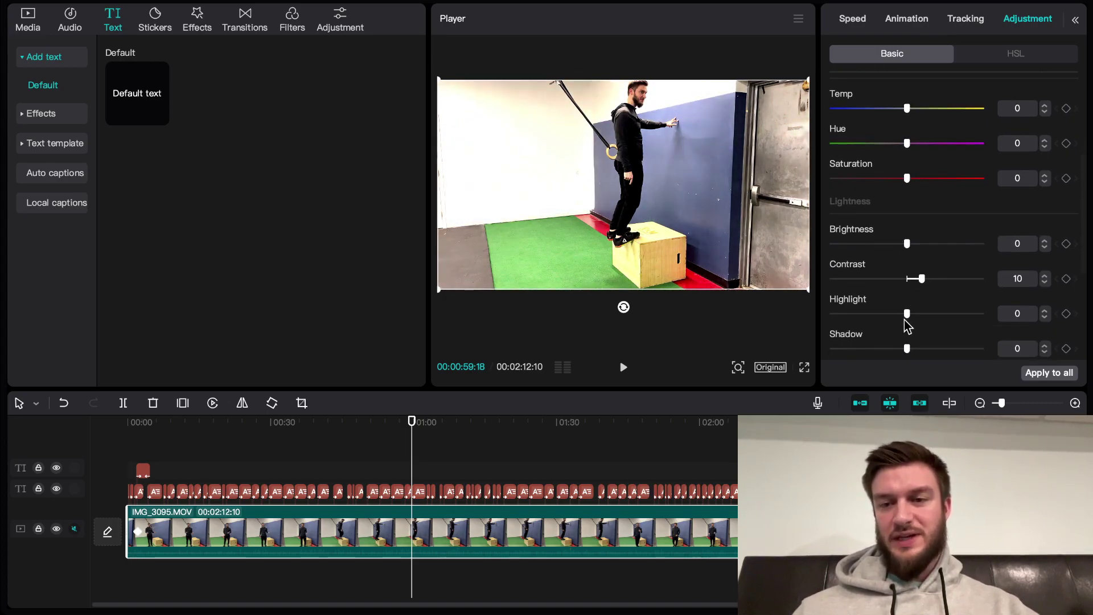
drag(907, 314, 931, 353)
drag(907, 317, 908, 315)
scroll(924, 313, down, 5)
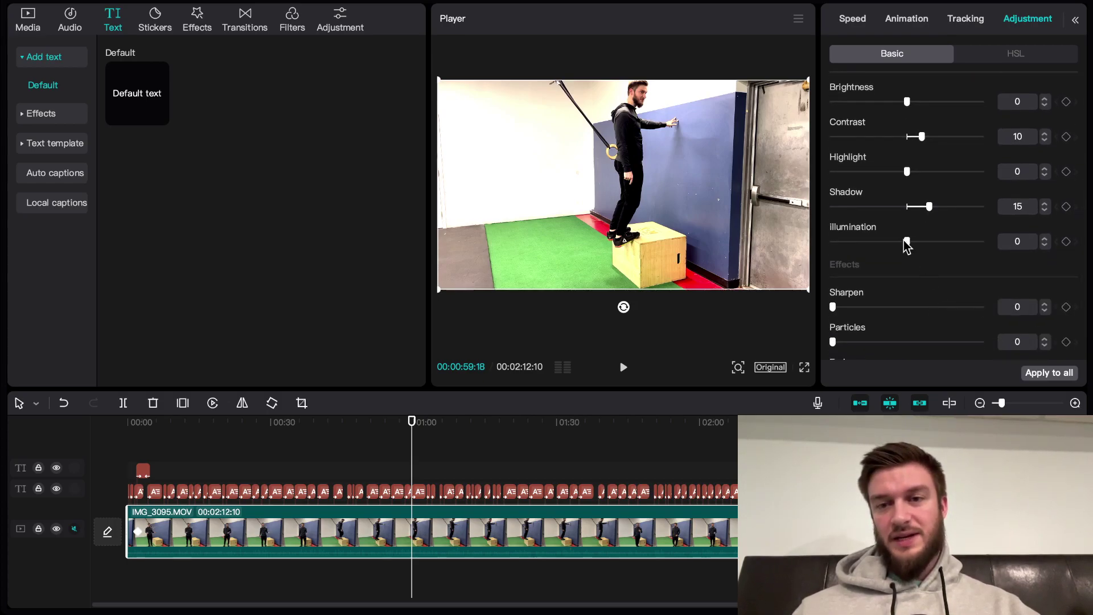
mouse_move(905, 242)
mouse_down()
mouse_move(925, 244)
mouse_move(909, 248)
mouse_up()
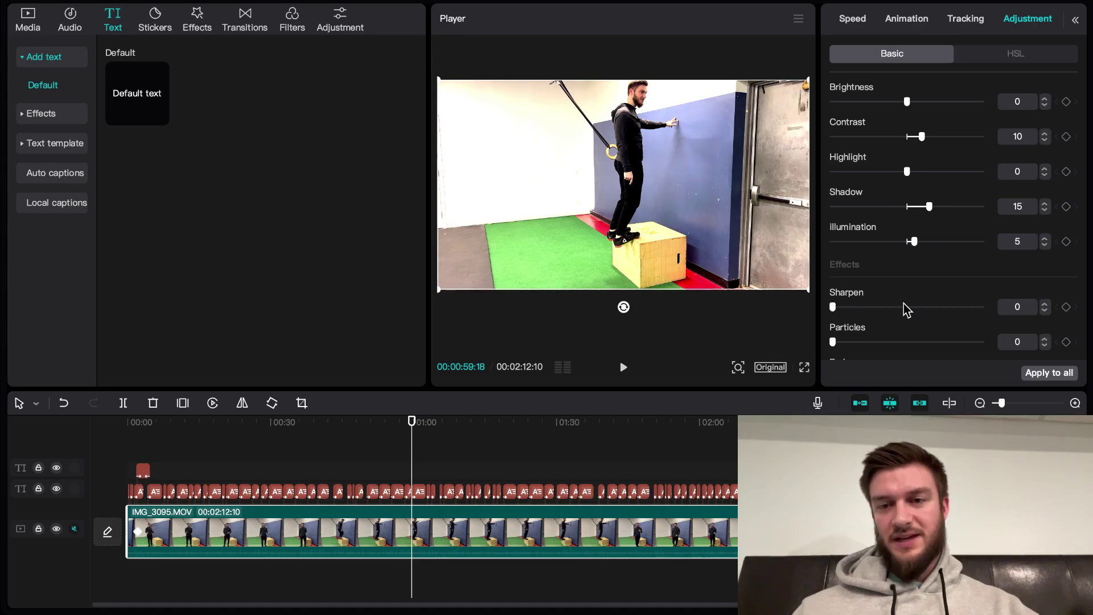
scroll(903, 310, down, 2)
drag(836, 247, 812, 284)
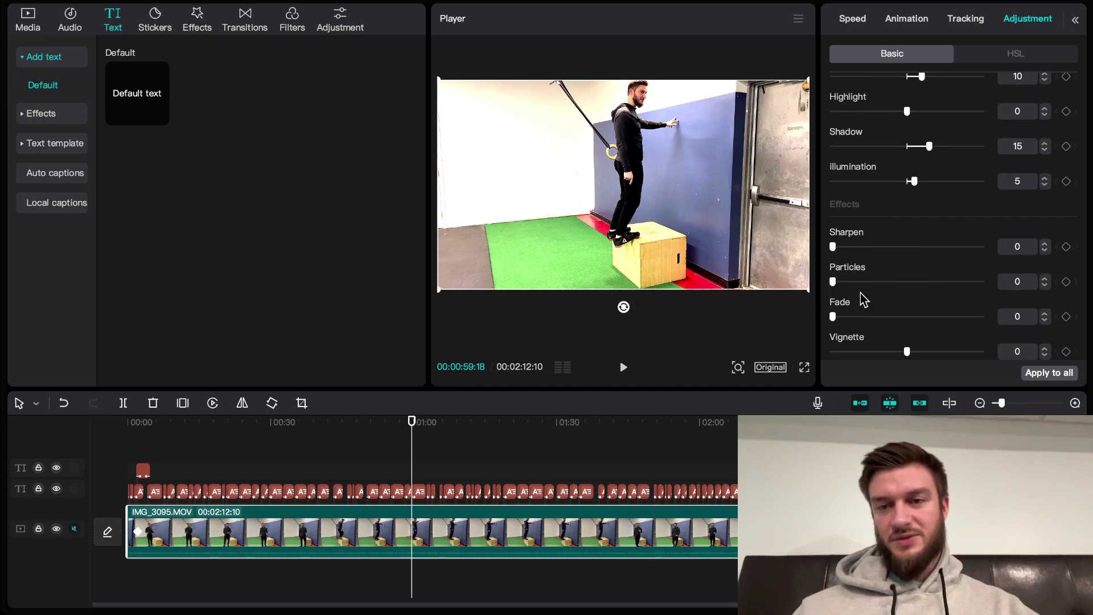
scroll(891, 324, up, 10)
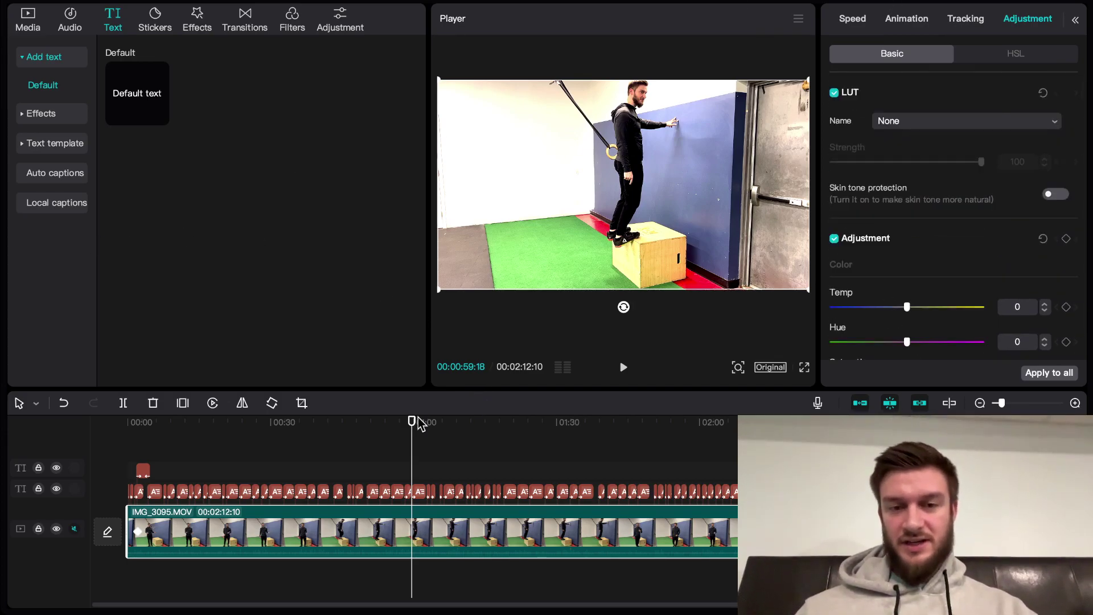
drag(411, 423, 722, 375)
drag(721, 432, 522, 467)
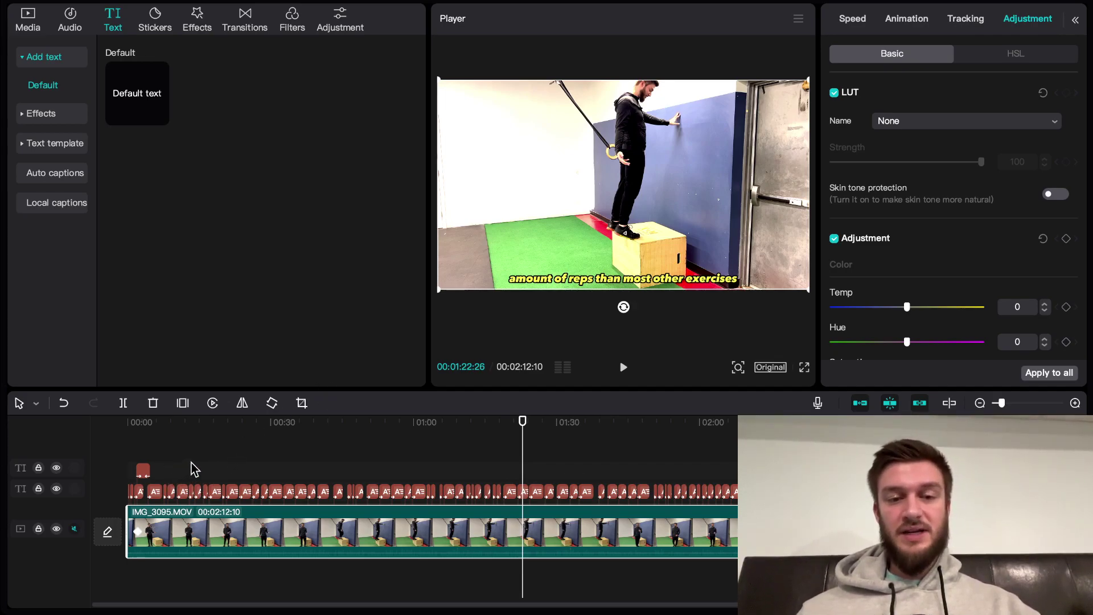
mouse_move(522, 429)
mouse_down()
mouse_move(134, 427)
mouse_move(356, 428)
mouse_move(334, 439)
mouse_move(410, 443)
mouse_move(508, 433)
mouse_up()
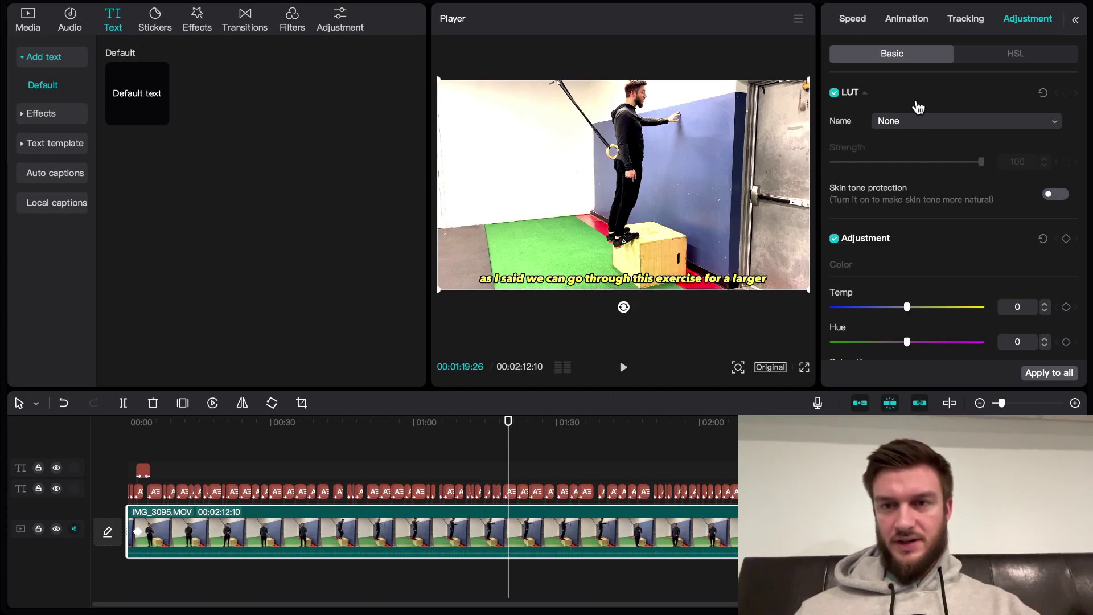
Add a starting Position & Size keyframe on the clip at full frame
click(852, 21)
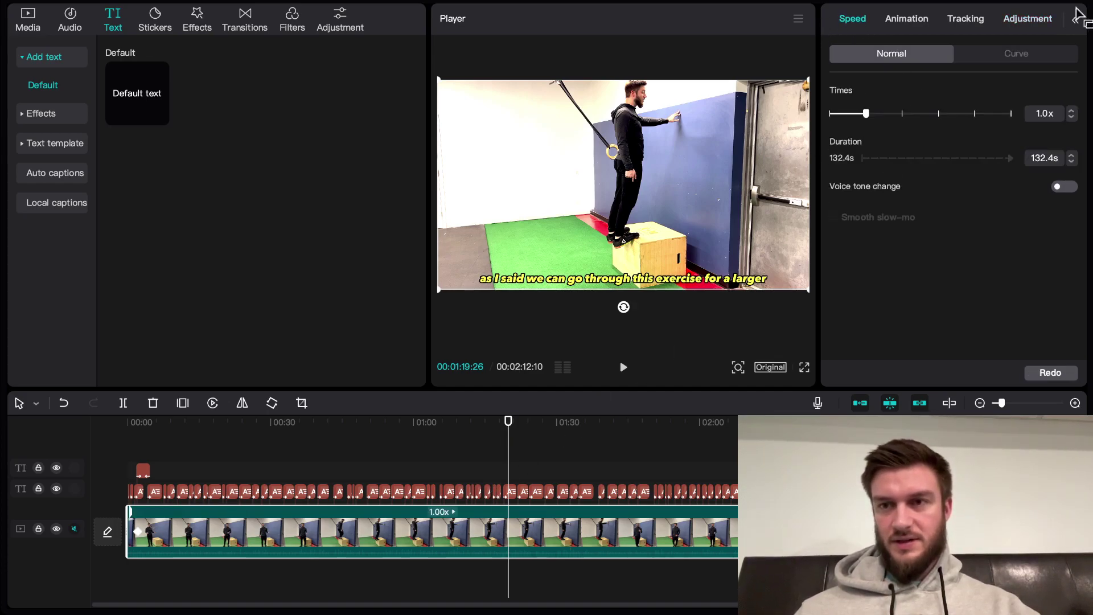
click(1075, 20)
click(839, 19)
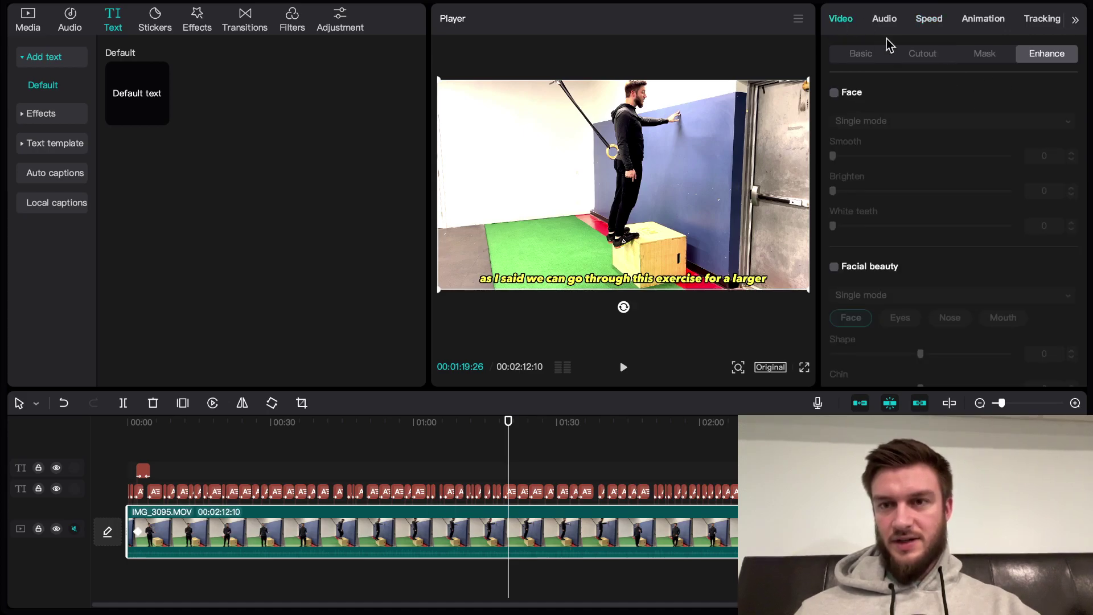
click(884, 22)
click(844, 21)
click(860, 54)
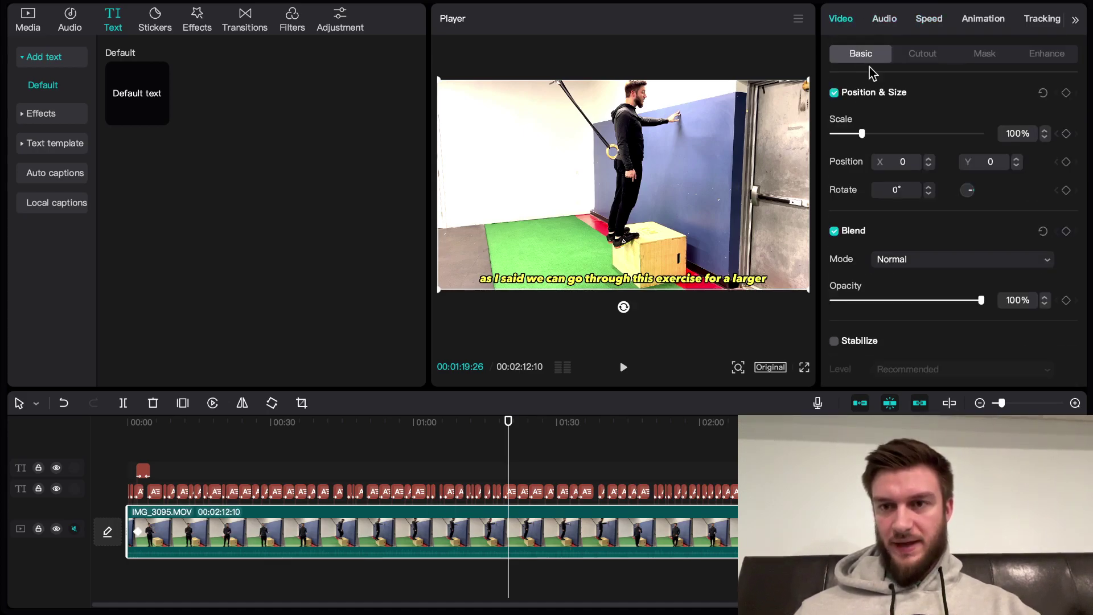
click(1066, 93)
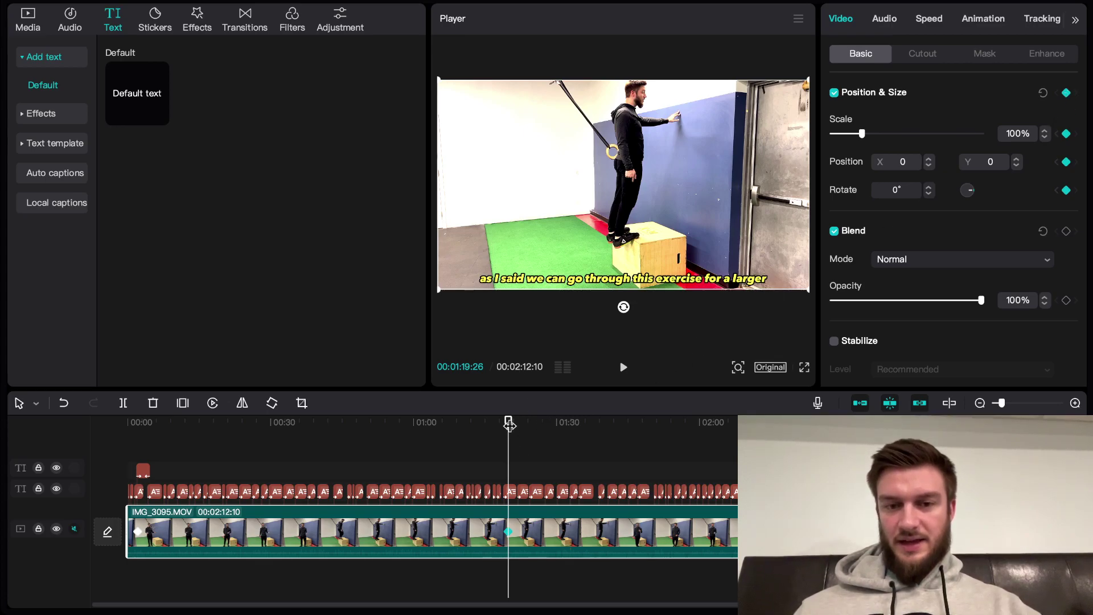
About two seconds later, keyframe a 197% scale framing the feet, then play the zoom
mouse_move(508, 424)
mouse_down()
mouse_move(529, 424)
mouse_move(517, 424)
mouse_up()
click(1066, 92)
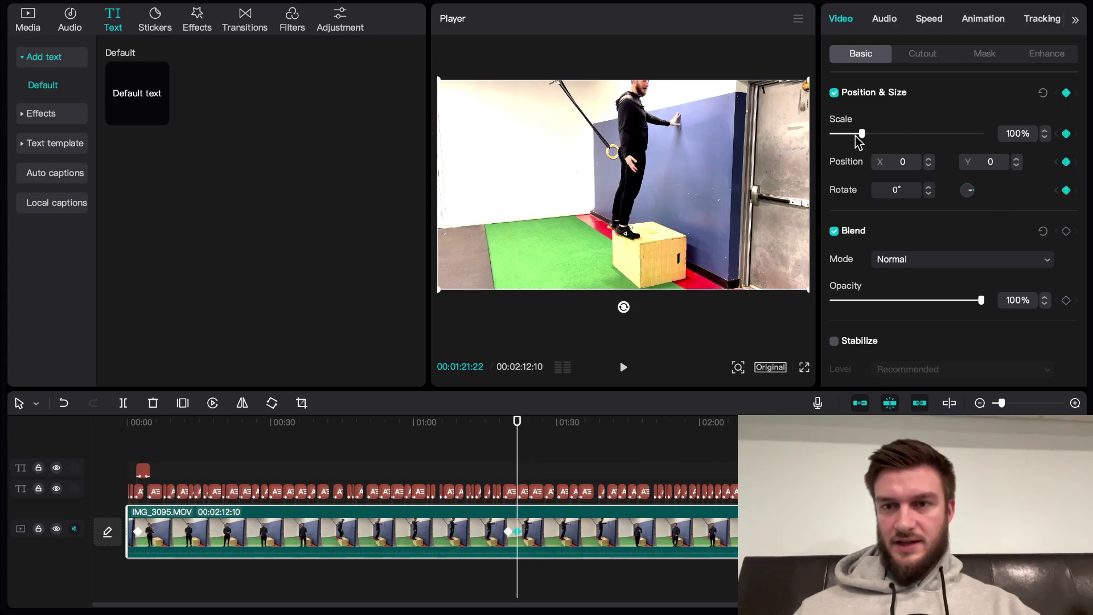
drag(861, 133, 891, 134)
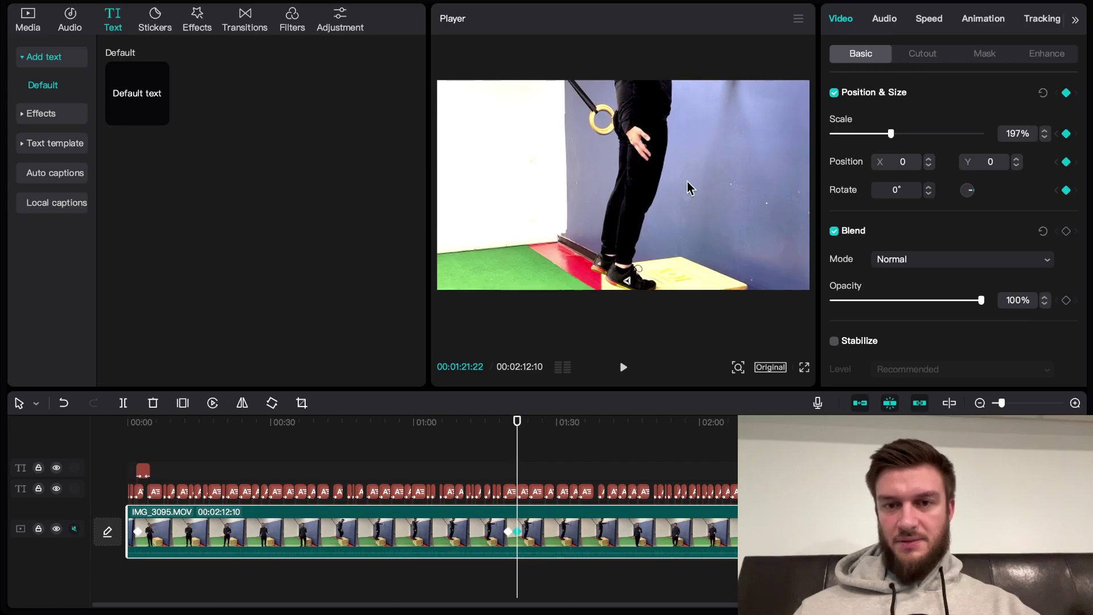
drag(688, 186, 684, 137)
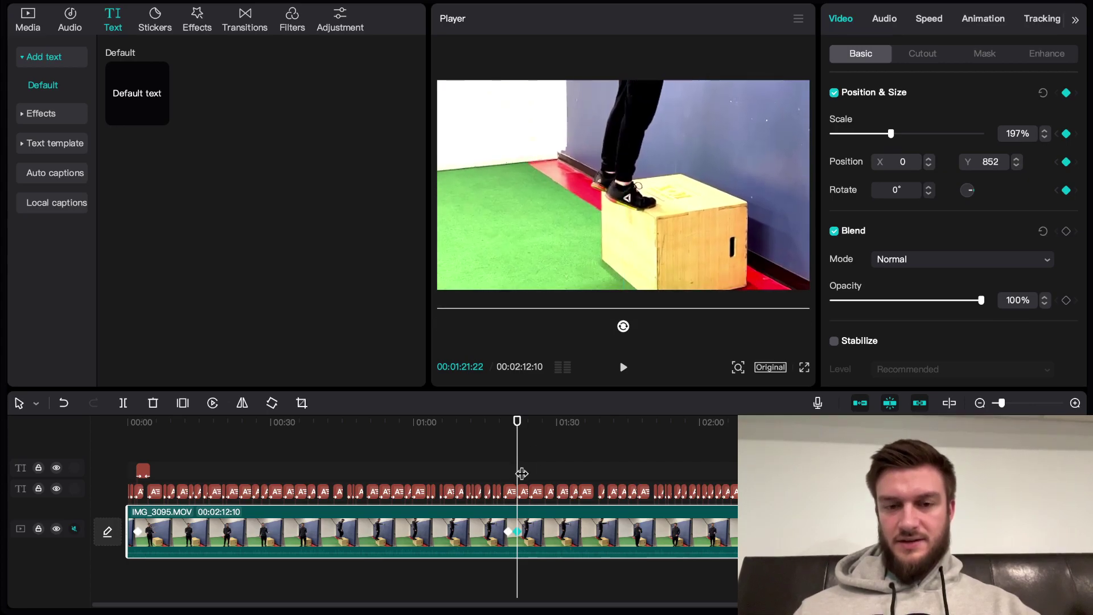
click(502, 424)
key(space)
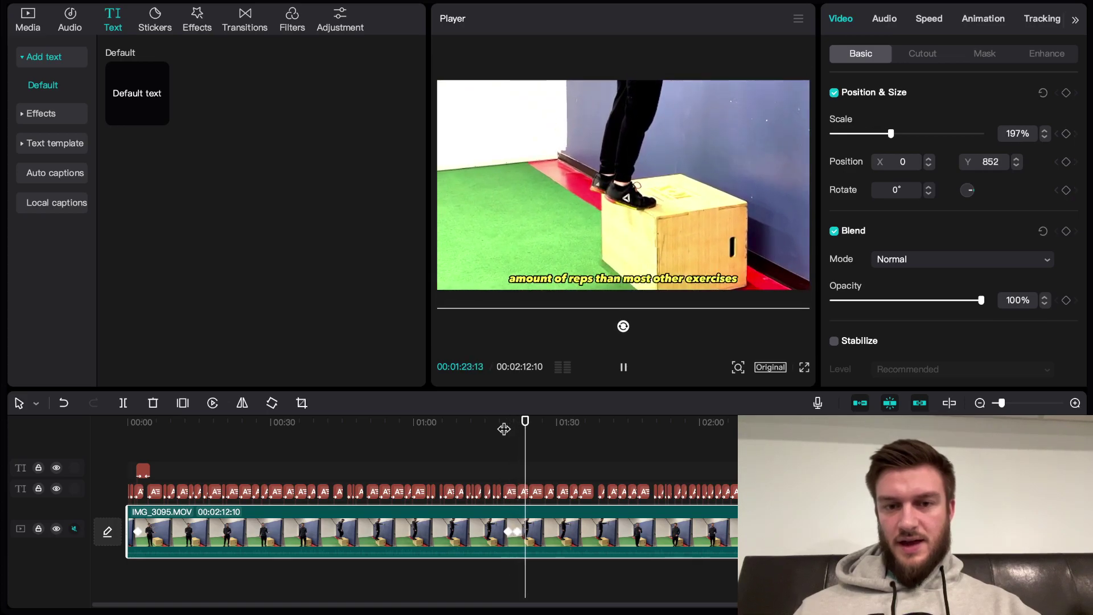
Replay the zoomed feet section and stop the playhead near 01:25:29, where the zoom should end
key(space)
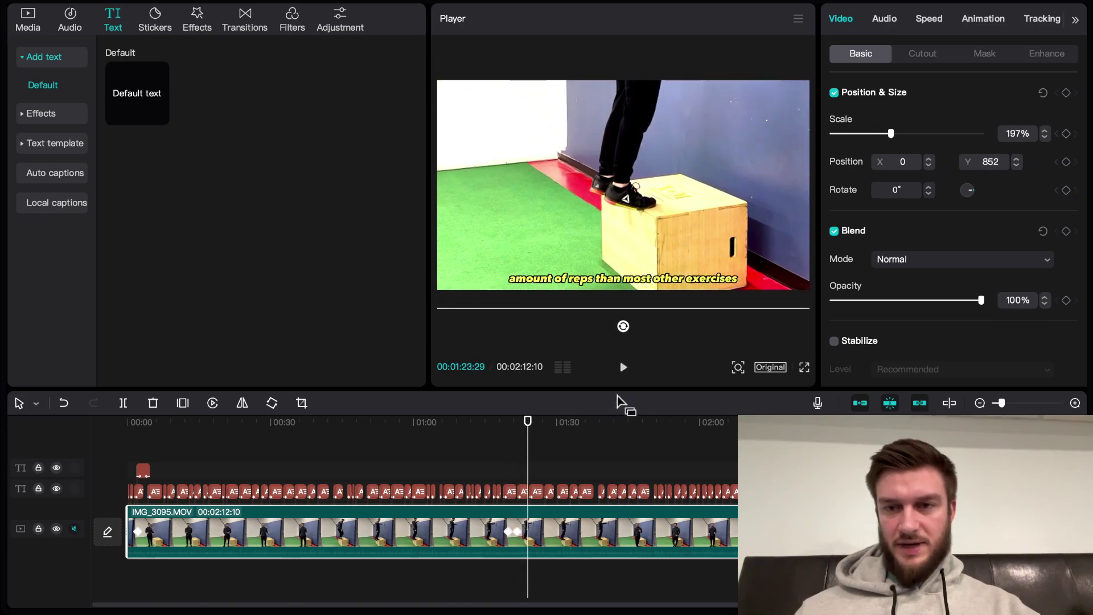
key(space)
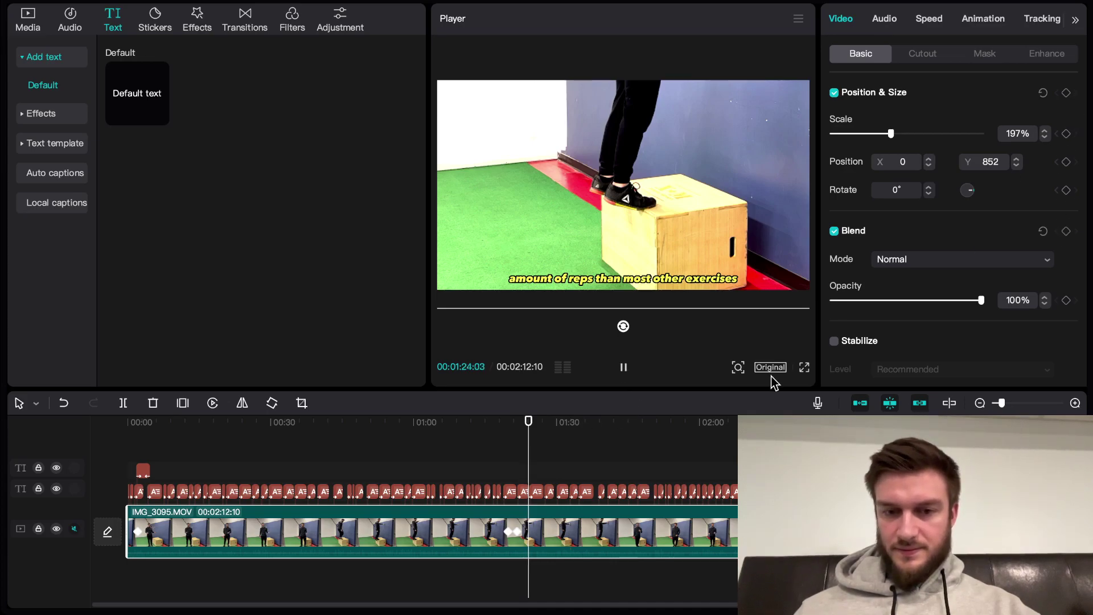
key(space)
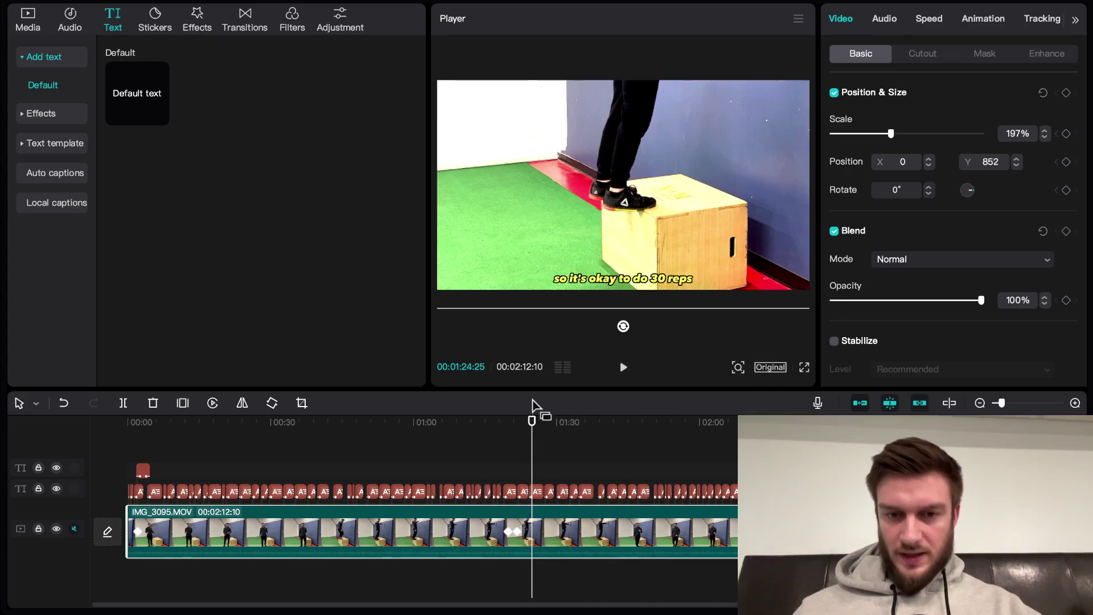
drag(532, 426, 516, 434)
key(space)
key(space)
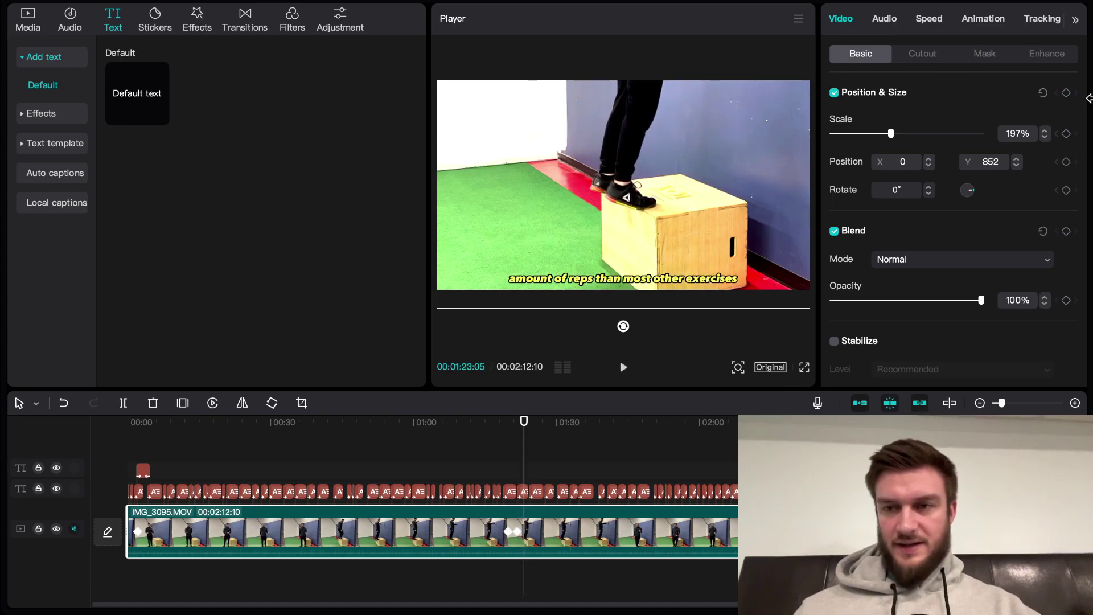
key(space)
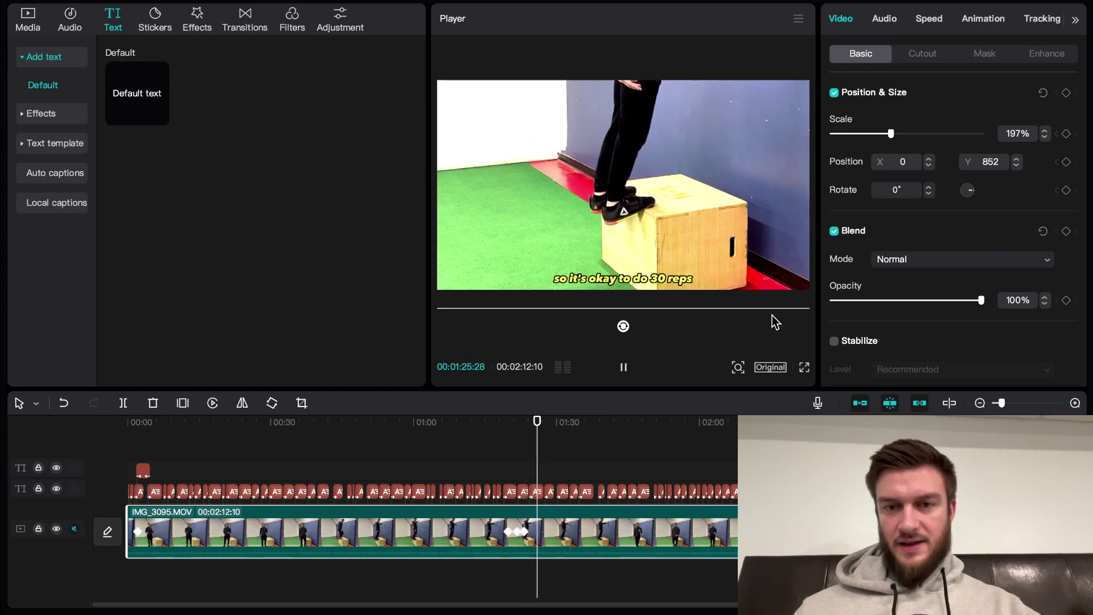
key(space)
Add a Scale keyframe there set to 100% scale with Position Y 0
click(1066, 134)
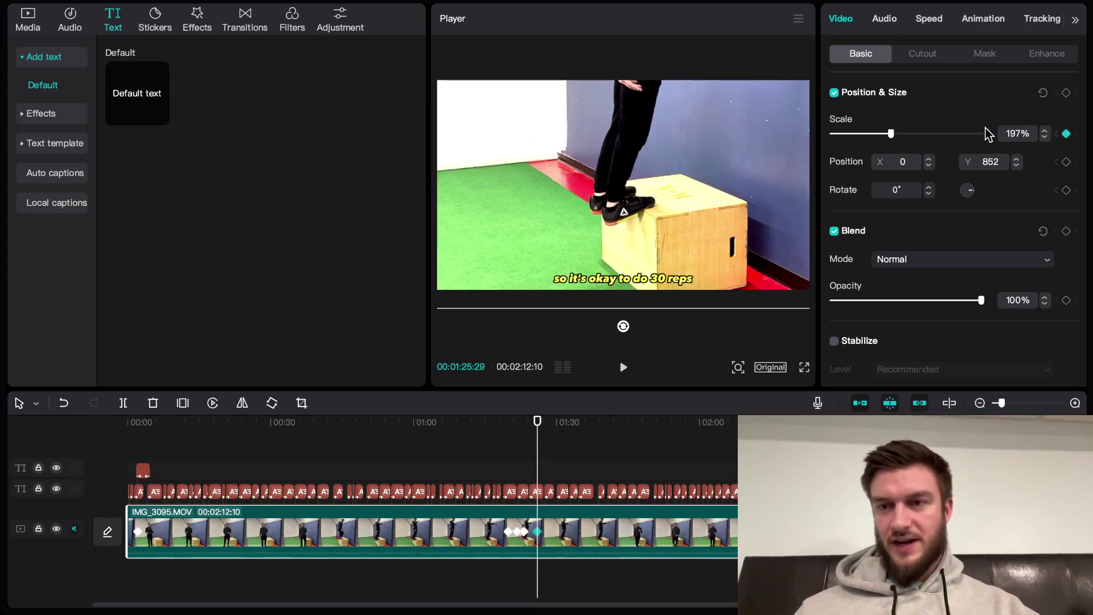
double_click(1014, 136)
text(100)
key(Return)
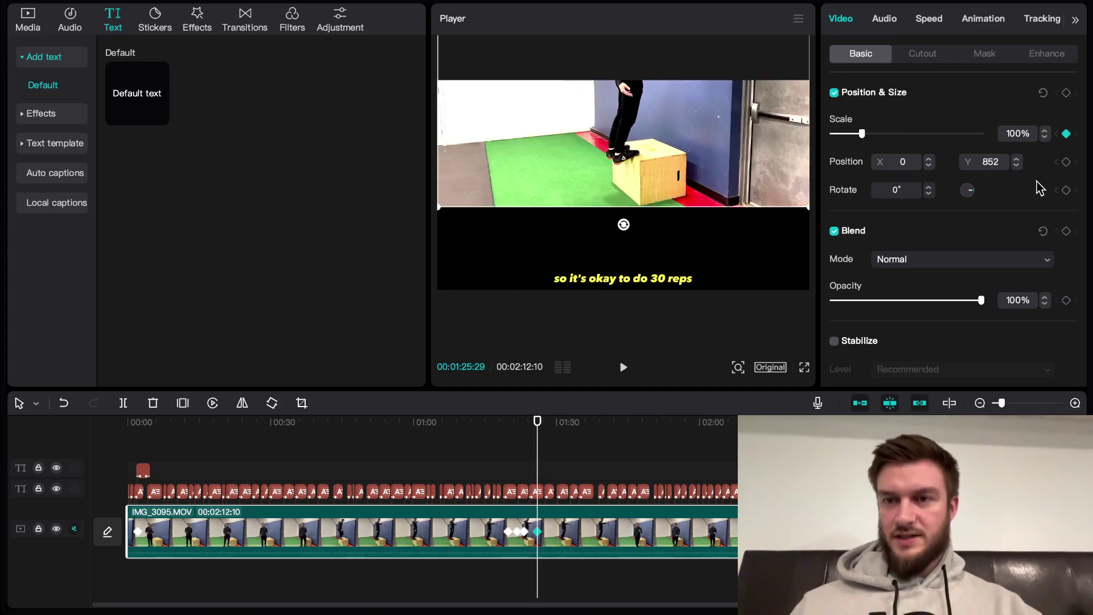
double_click(991, 162)
text(0)
key(Return)
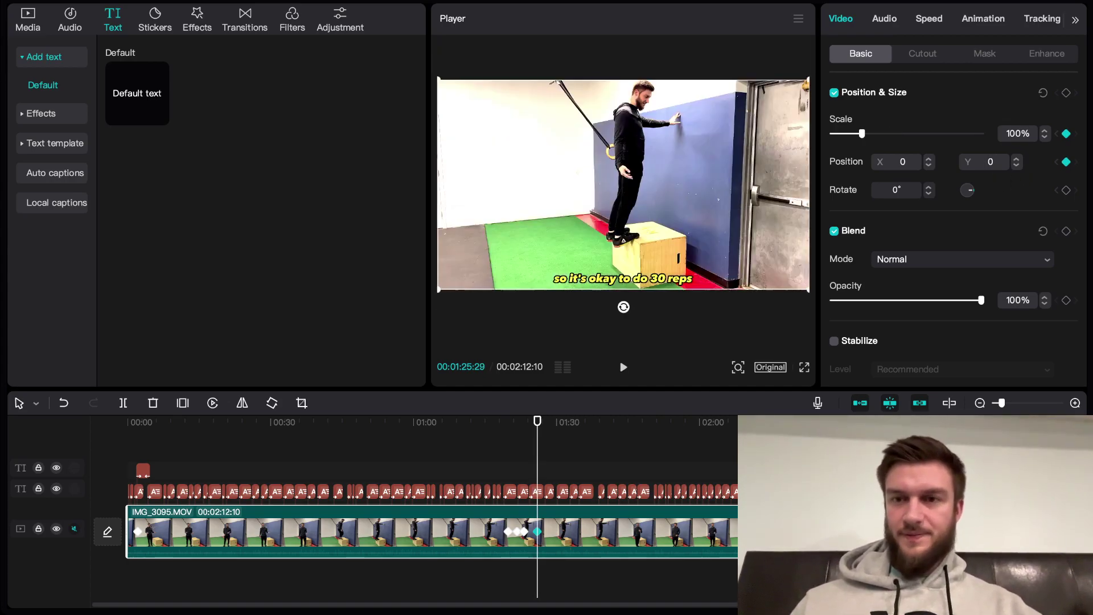
click(518, 431)
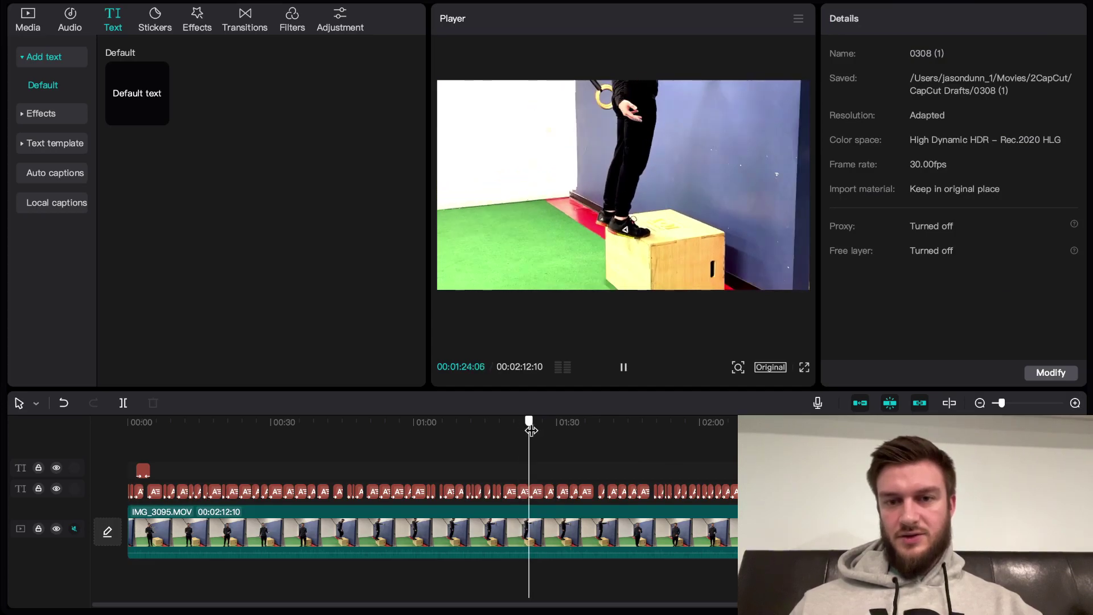
drag(531, 431, 654, 430)
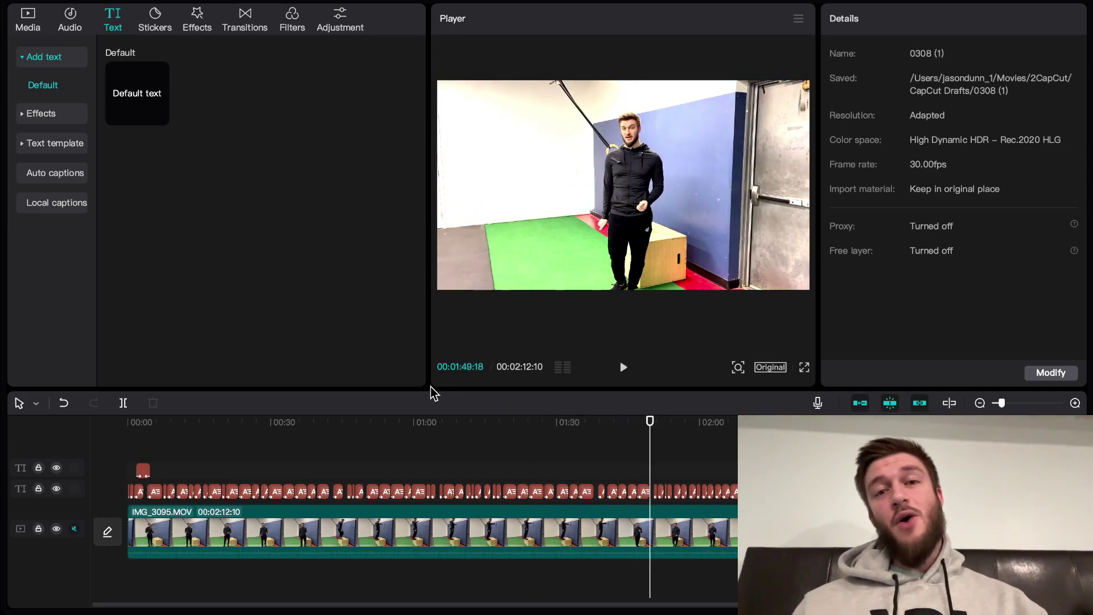